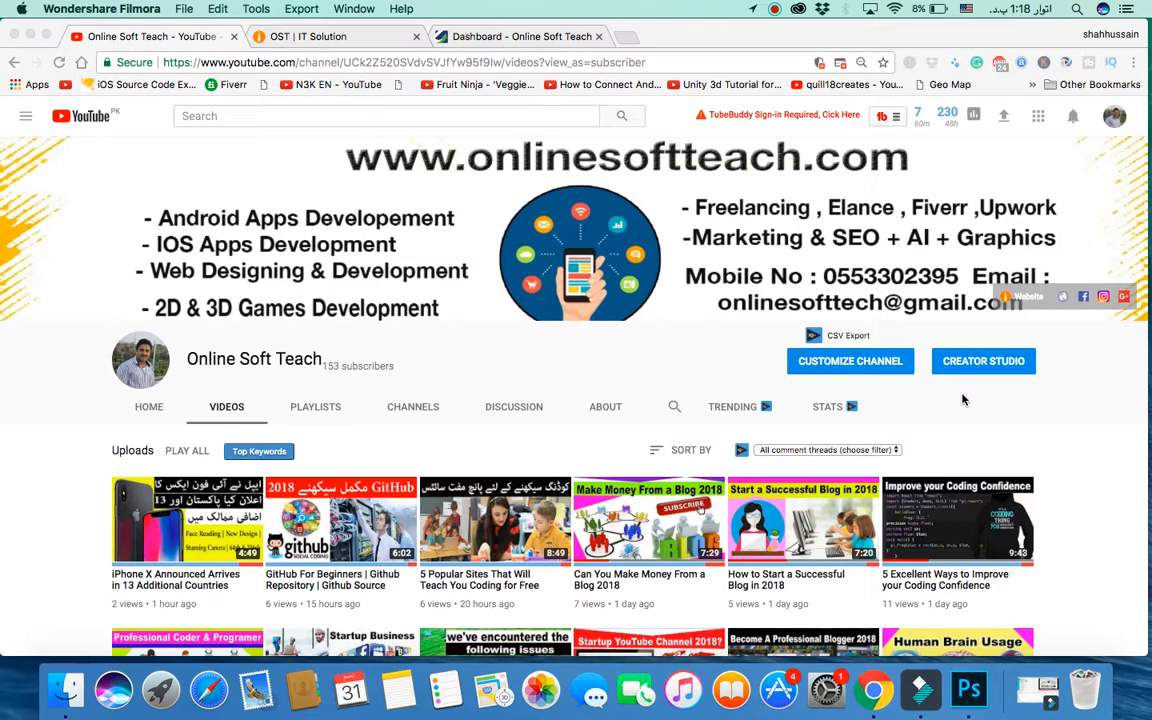
# Step: Browse the onlinesoftteach.com home page, scrolling down and back up to the traffic post
pyautogui.click(346, 38)
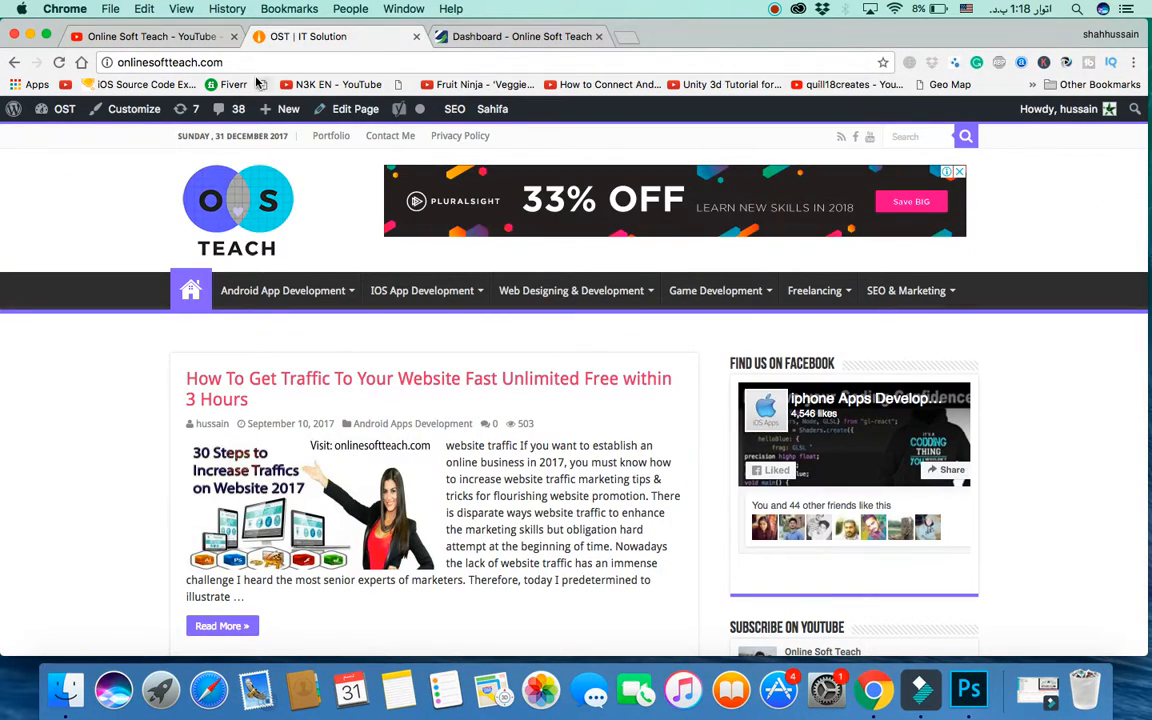
pyautogui.moveTo(560, 292)
pyautogui.scroll(-12, 560, 292)
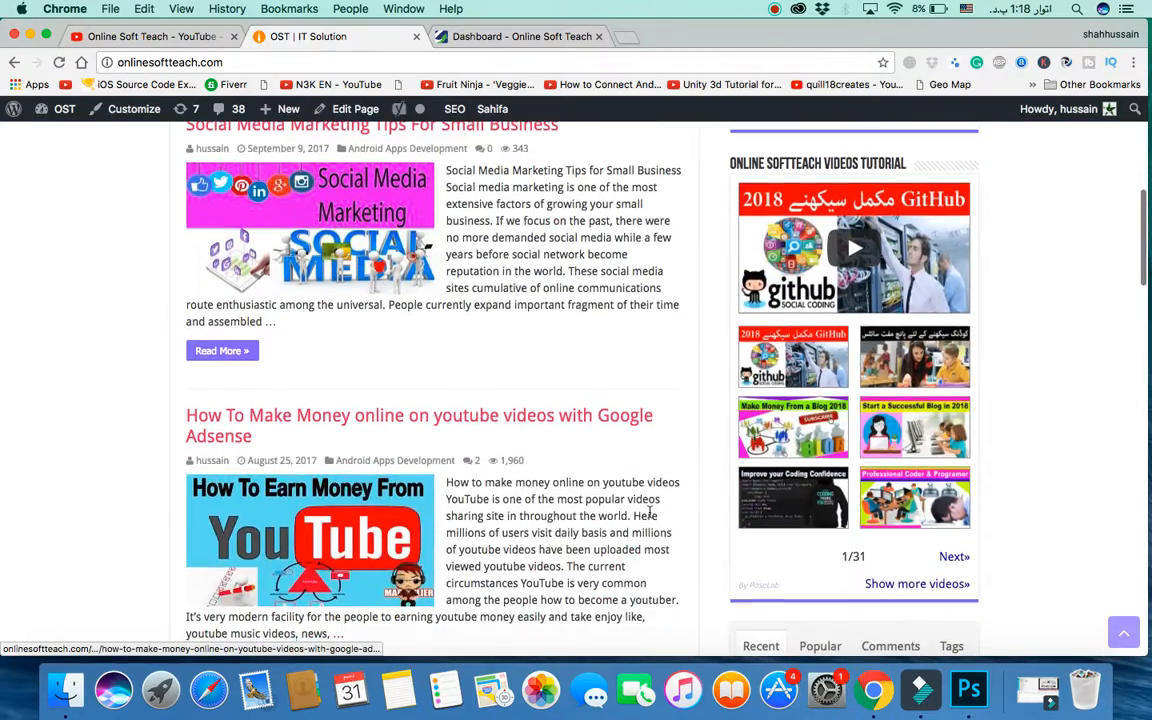
pyautogui.scroll(15, 649, 512)
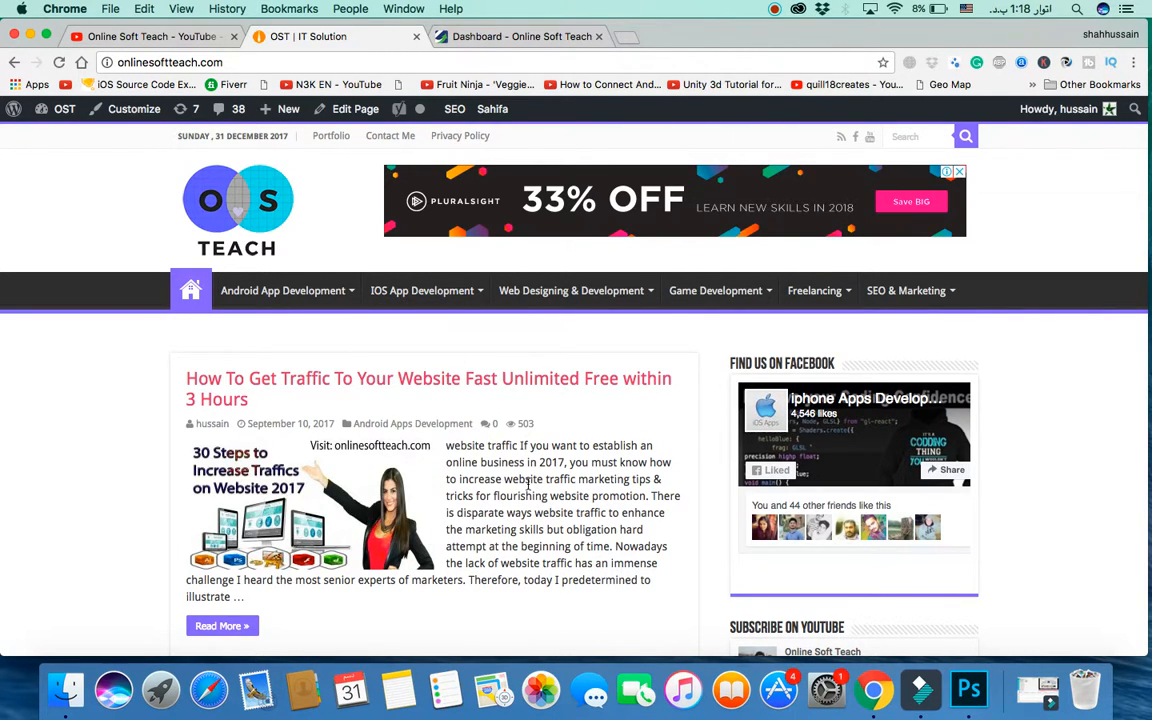
pyautogui.scroll(-5, 528, 485)
pyautogui.scroll(5, 528, 485)
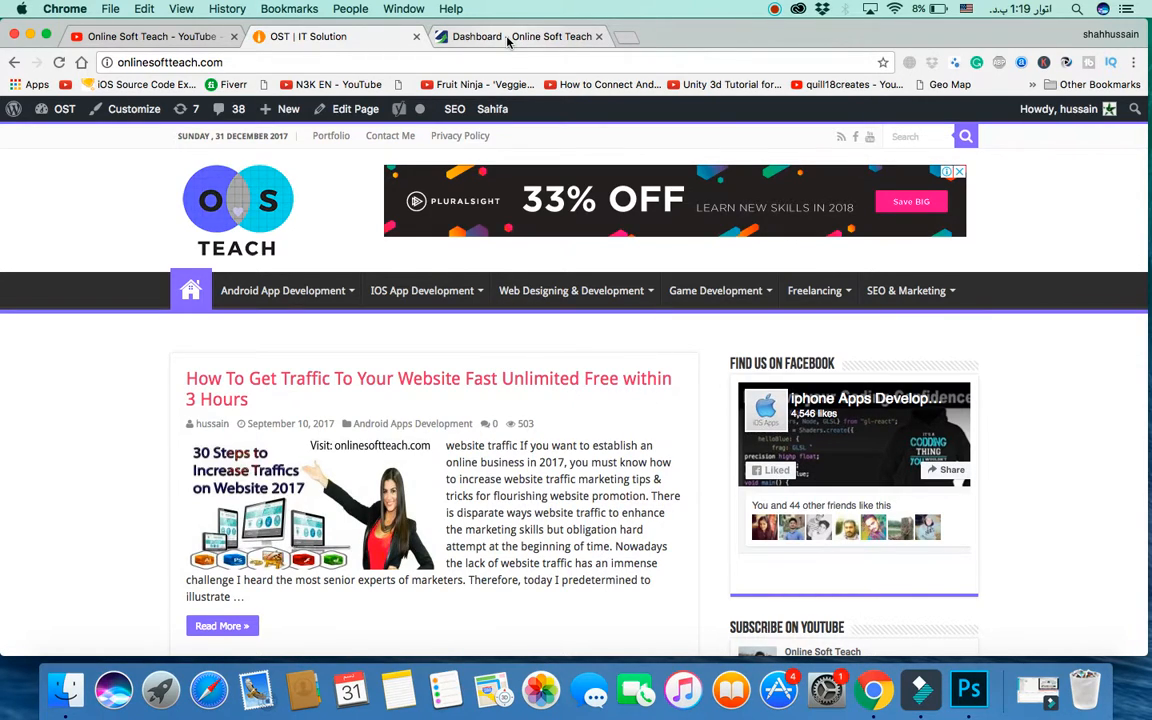
pyautogui.click(455, 34)
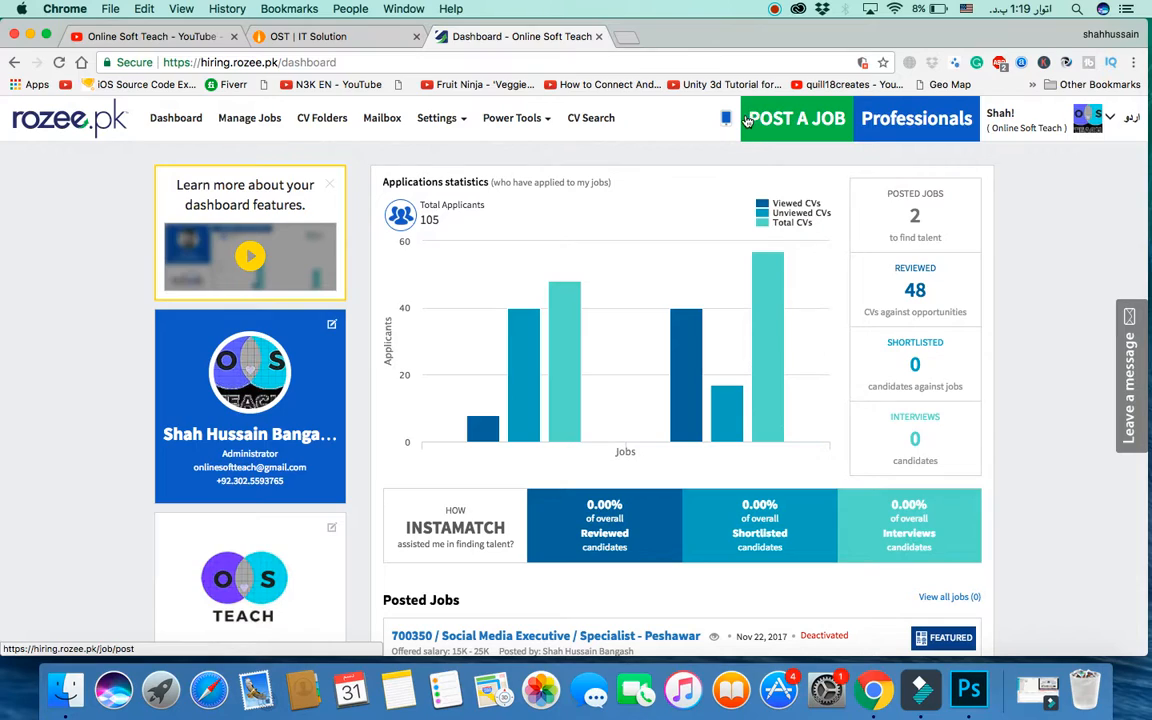
# Step: Start a new job posting from POST A JOB on the Rozee.pk dashboard
pyautogui.click(788, 135)
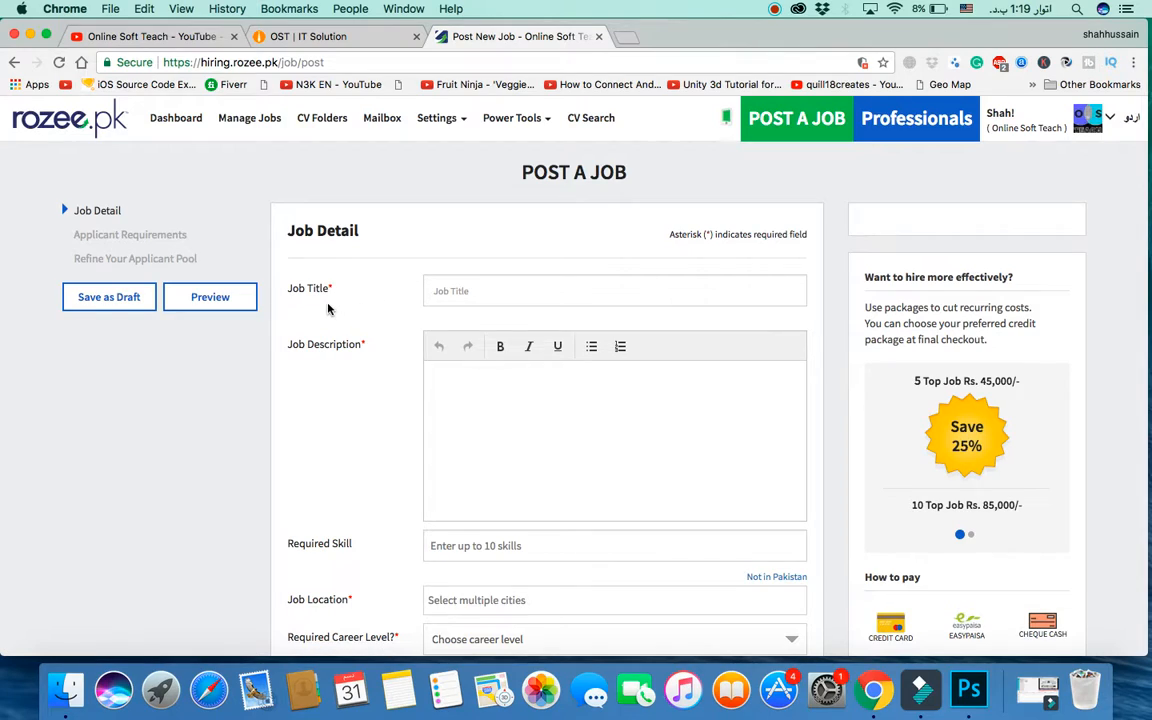
# Step: Set the Job Title to 'Creative SEO Content Writer' using the title suggestions
pyautogui.click(473, 293)
pyautogui.write('Cr')
pyautogui.press('BackSpace')
pyautogui.write('onten')
pyautogui.press('BackSpace')
pyautogui.press('BackSpace')
pyautogui.press('BackSpace')
pyautogui.press('BackSpace')
pyautogui.press('BackSpace')
pyautogui.press('BackSpace')
pyautogui.write('w')
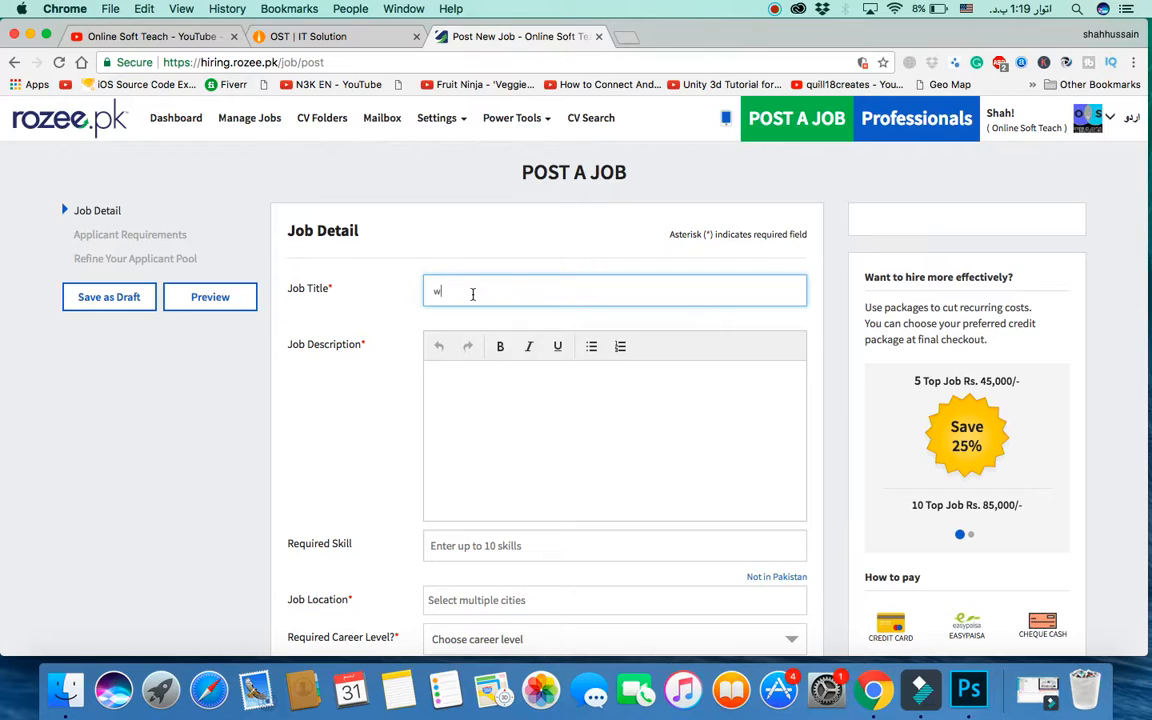
pyautogui.write('riter')
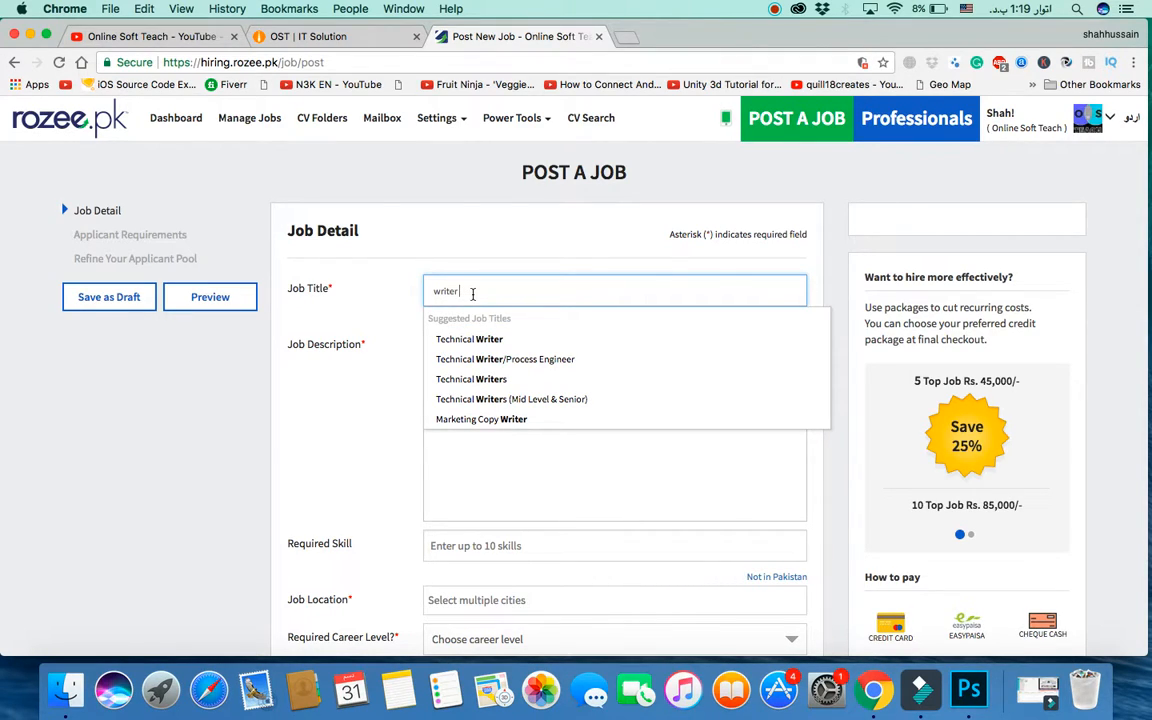
pyautogui.press('BackSpace')
pyautogui.press('BackSpace')
pyautogui.press('BackSpace')
pyautogui.press('BackSpace')
pyautogui.press('BackSpace')
pyautogui.press('BackSpace')
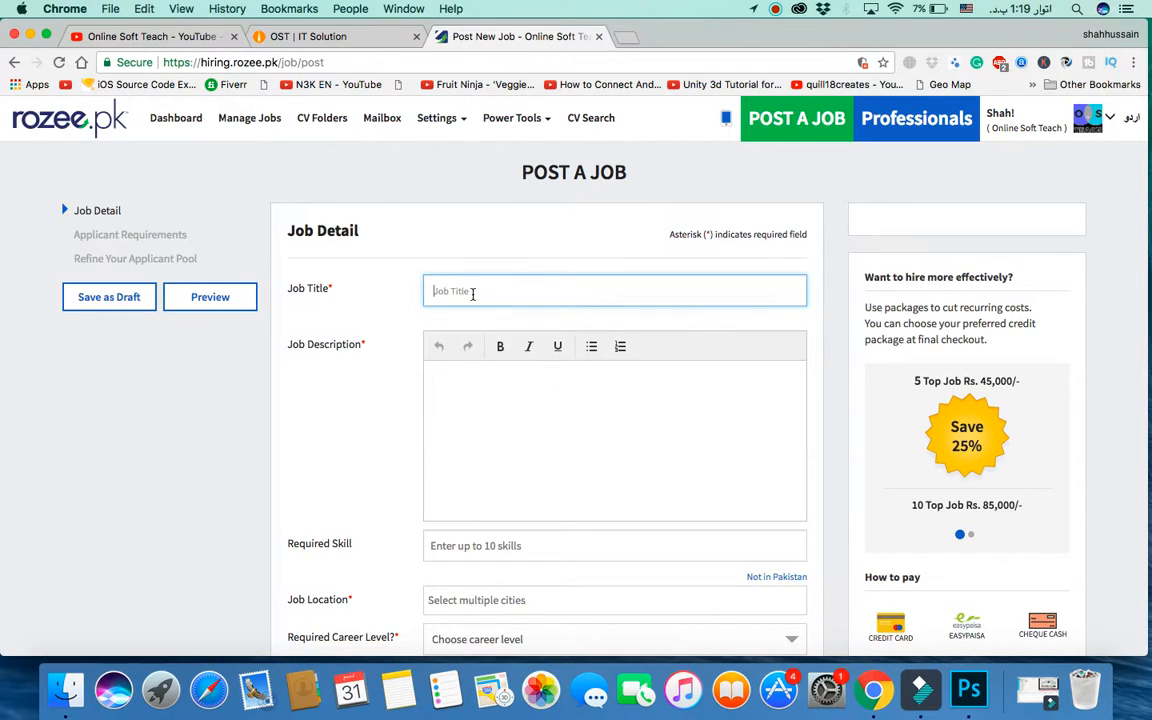
pyautogui.write('content ')
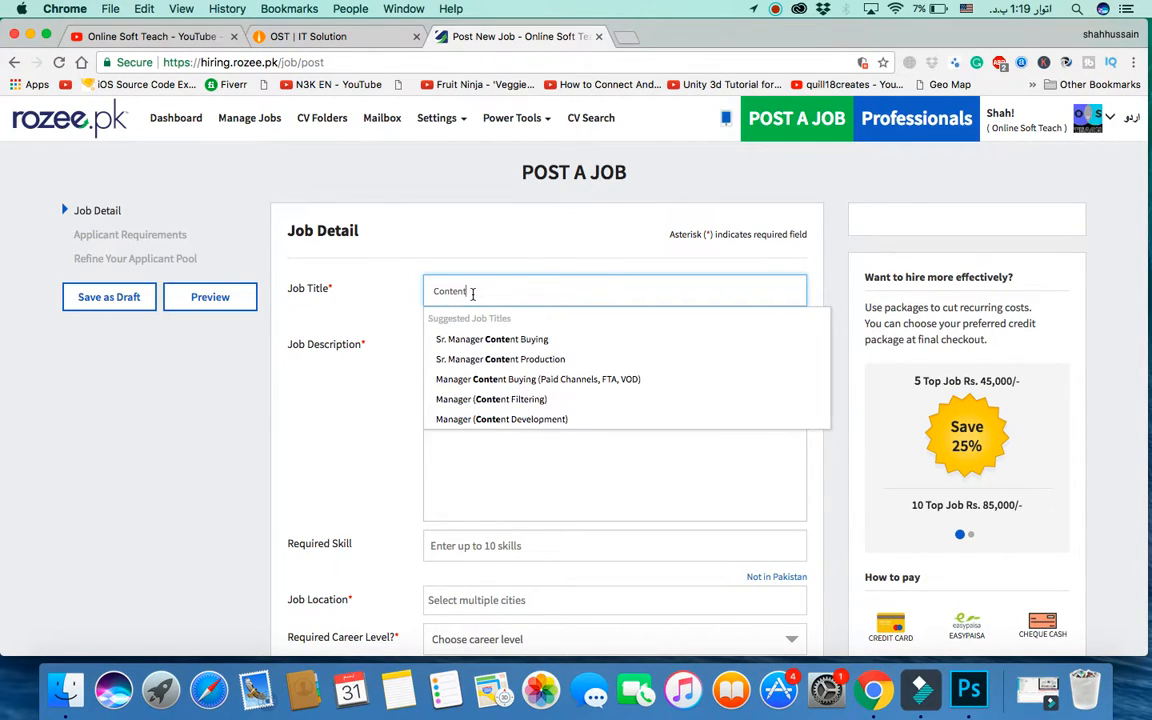
pyautogui.write('Writ')
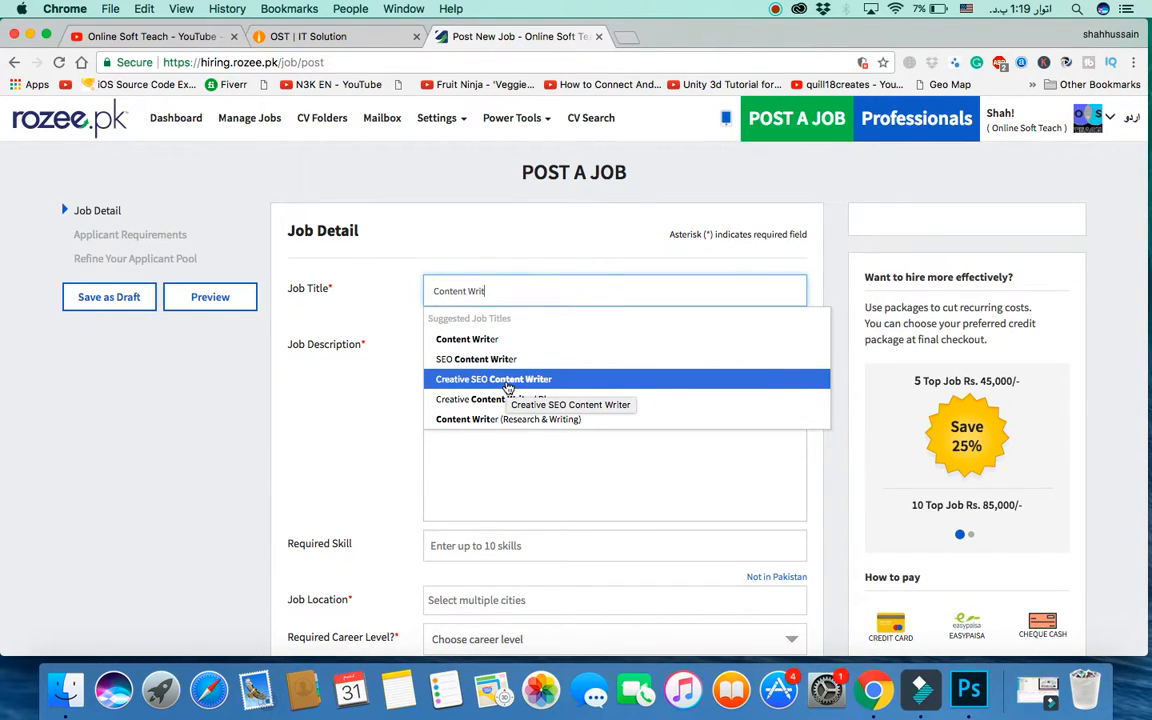
pyautogui.click(507, 383)
pyautogui.click(507, 387)
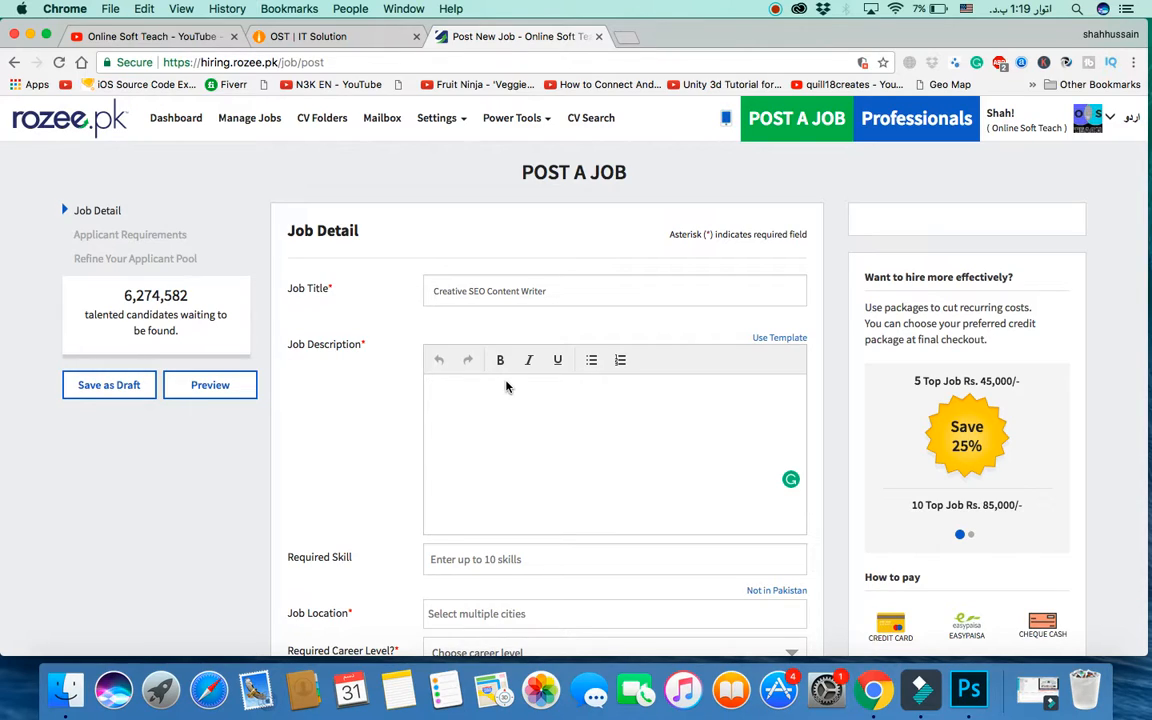
# Step: Paste the prepared intro and Responsibilities list into Job Description and review it
pyautogui.write('At least 2 years of experience as Copywriter or Freelance writer Content Writing for Website, Creative Writing, or Mass Communication Social media savvy and a pop culture junkie Knowledgeable and experienced in writing for various websites and online platforms Knowledgeable in basic SEO and social media')
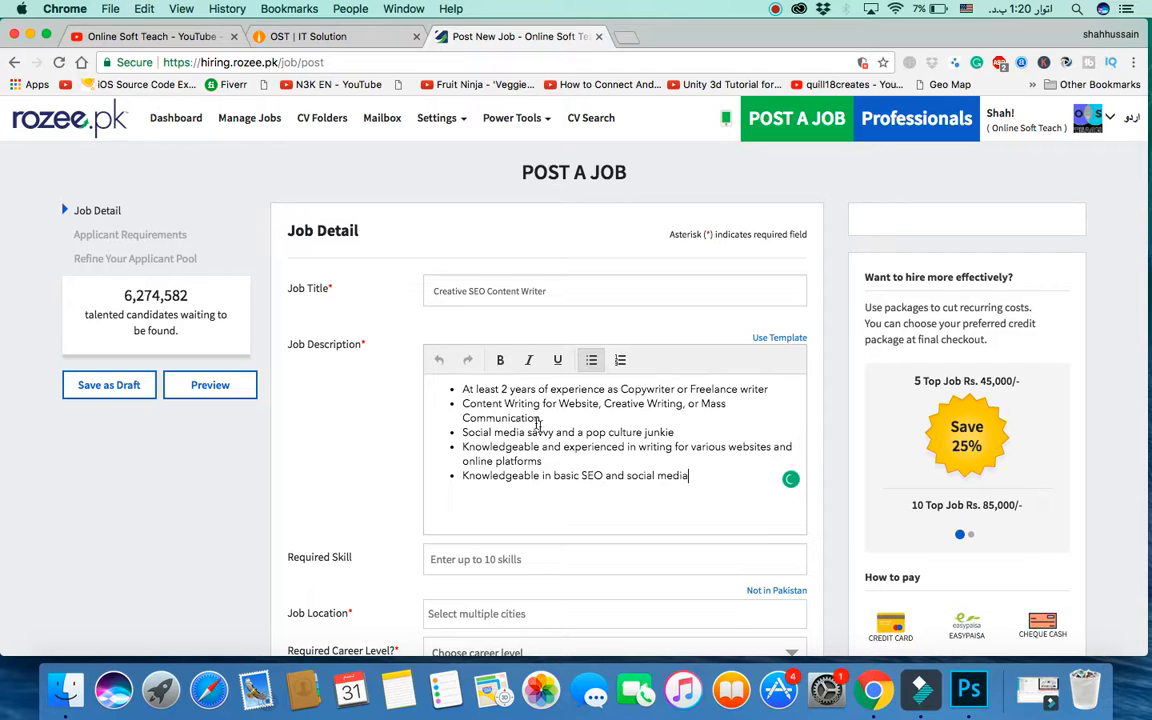
pyautogui.scroll(5, 550, 437)
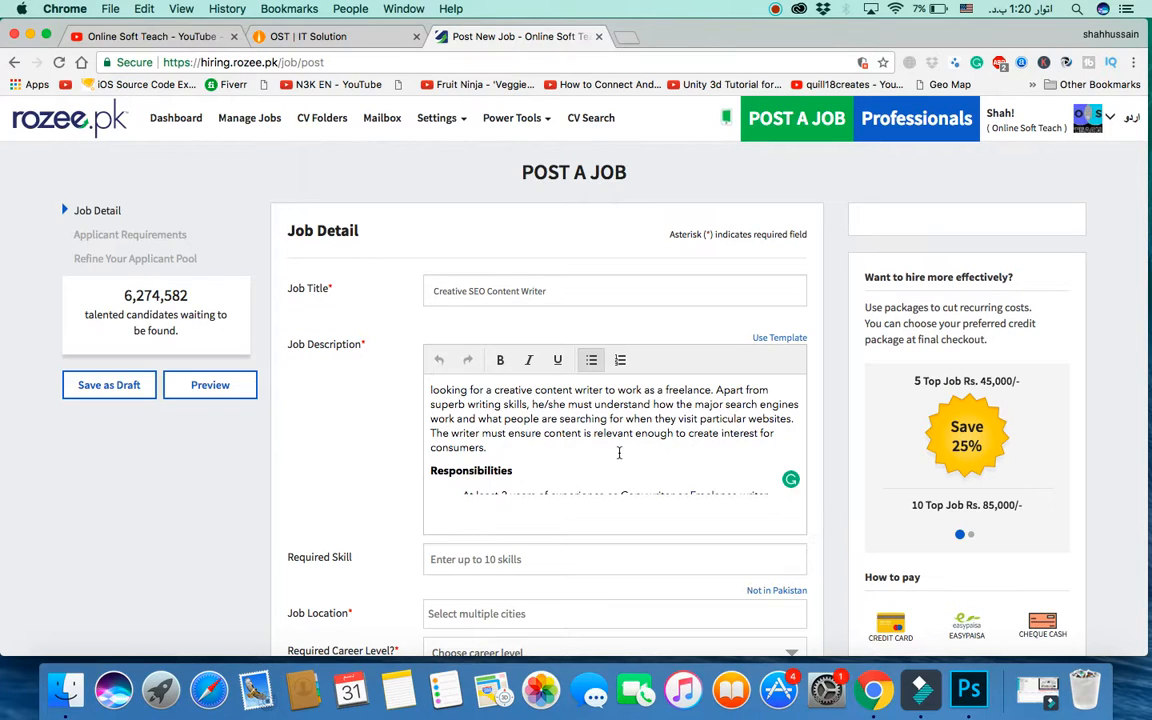
pyautogui.scroll(-5, 619, 453)
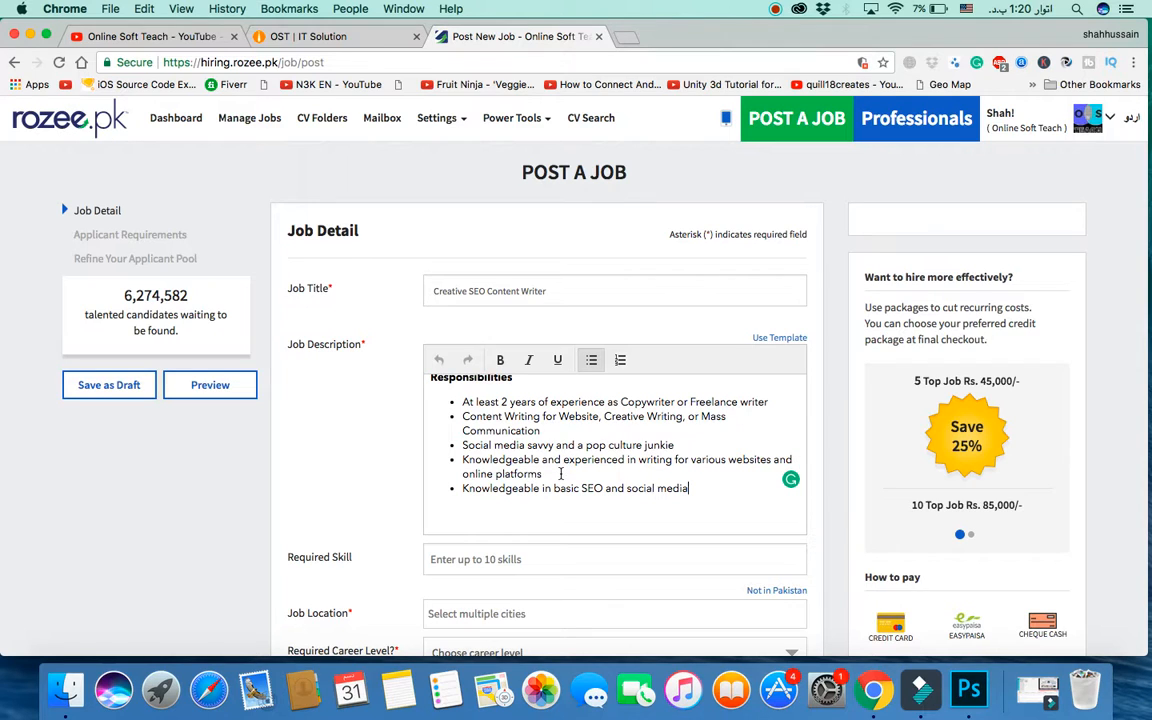
pyautogui.scroll(-3, 561, 479)
pyautogui.scroll(-5, 561, 479)
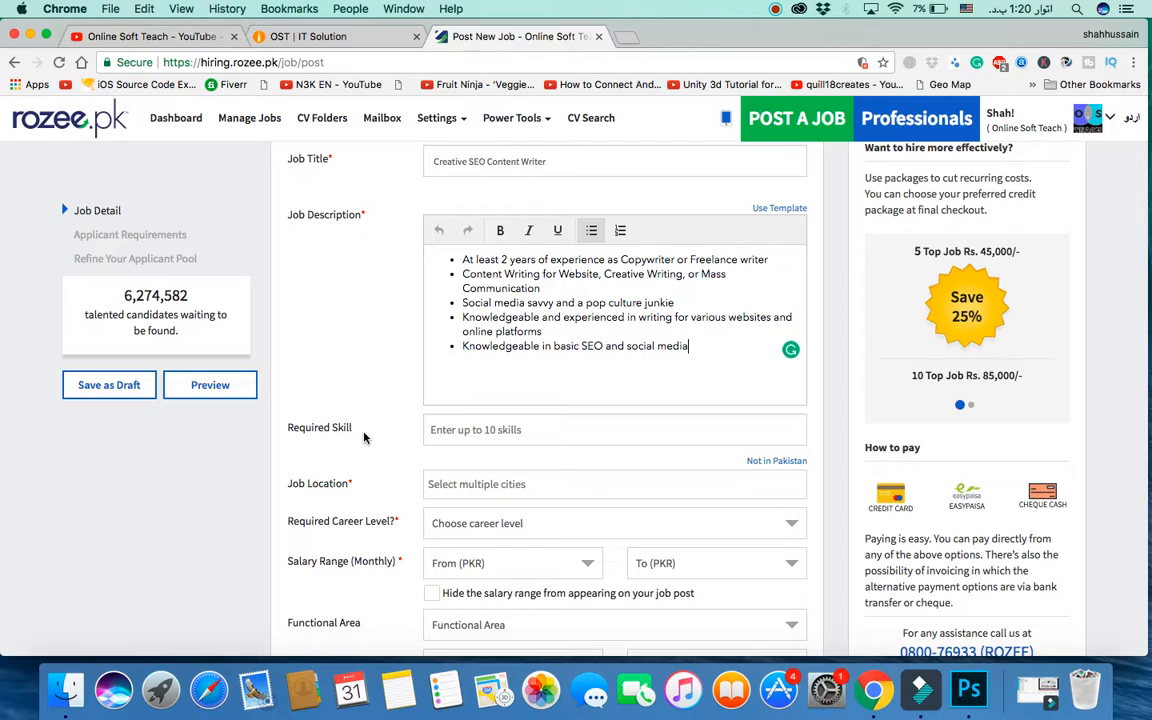
# Step: Add '2-4 Family' as the required skill
pyautogui.click(468, 430)
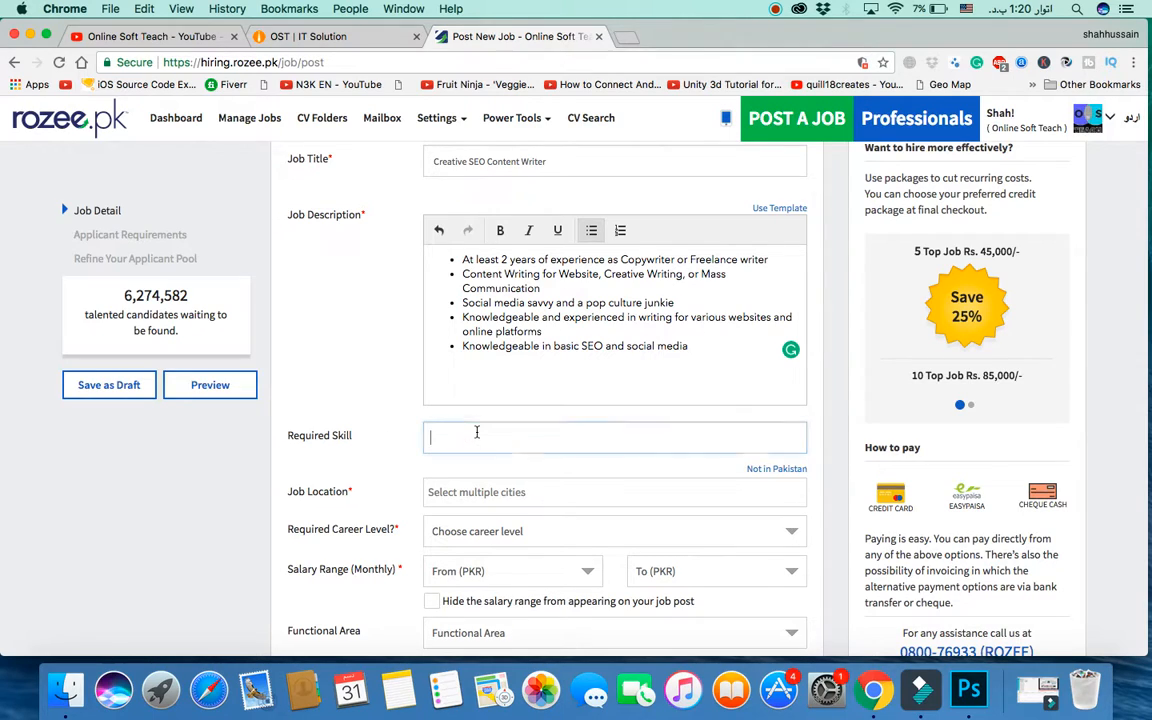
pyautogui.write('2')
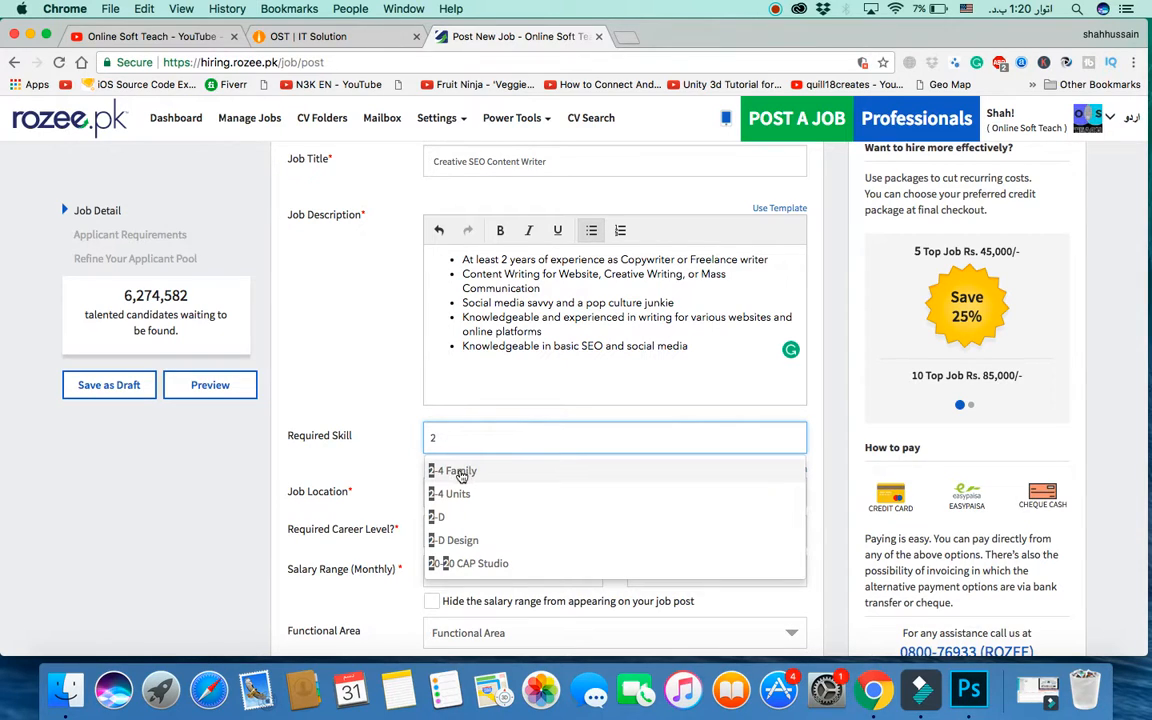
pyautogui.click(458, 470)
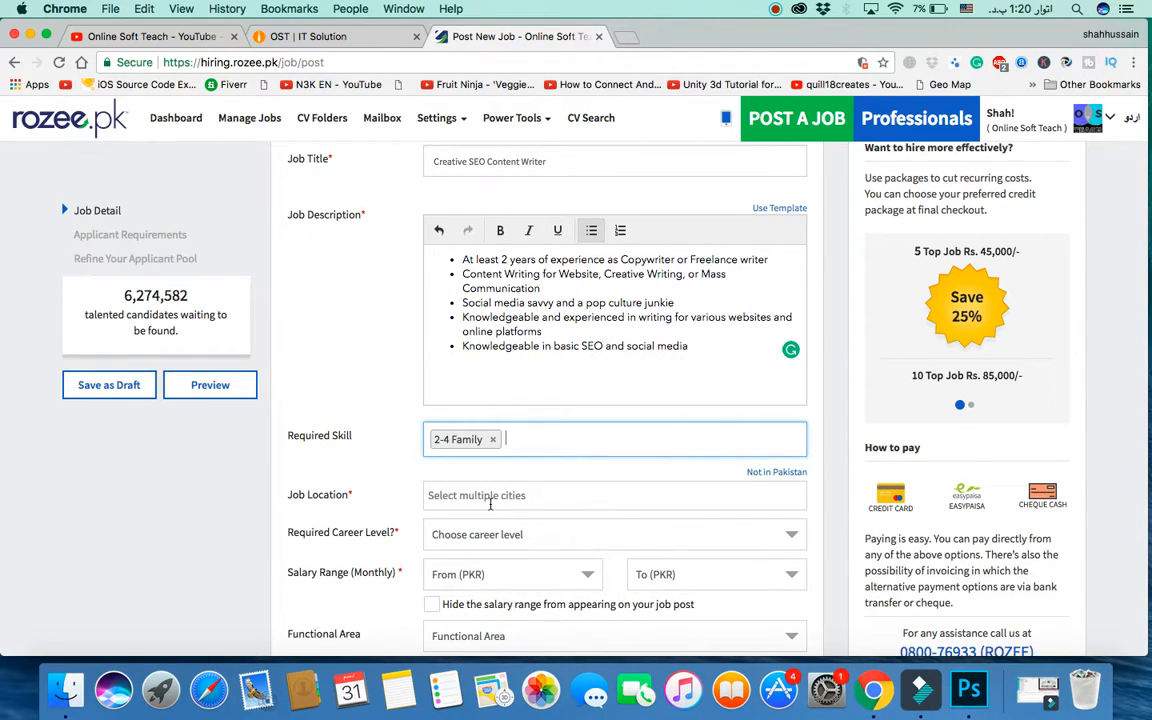
# Step: Set the job location to Peshawar with the city area Saddar Road
pyautogui.scroll(-3, 456, 394)
pyautogui.click(454, 347)
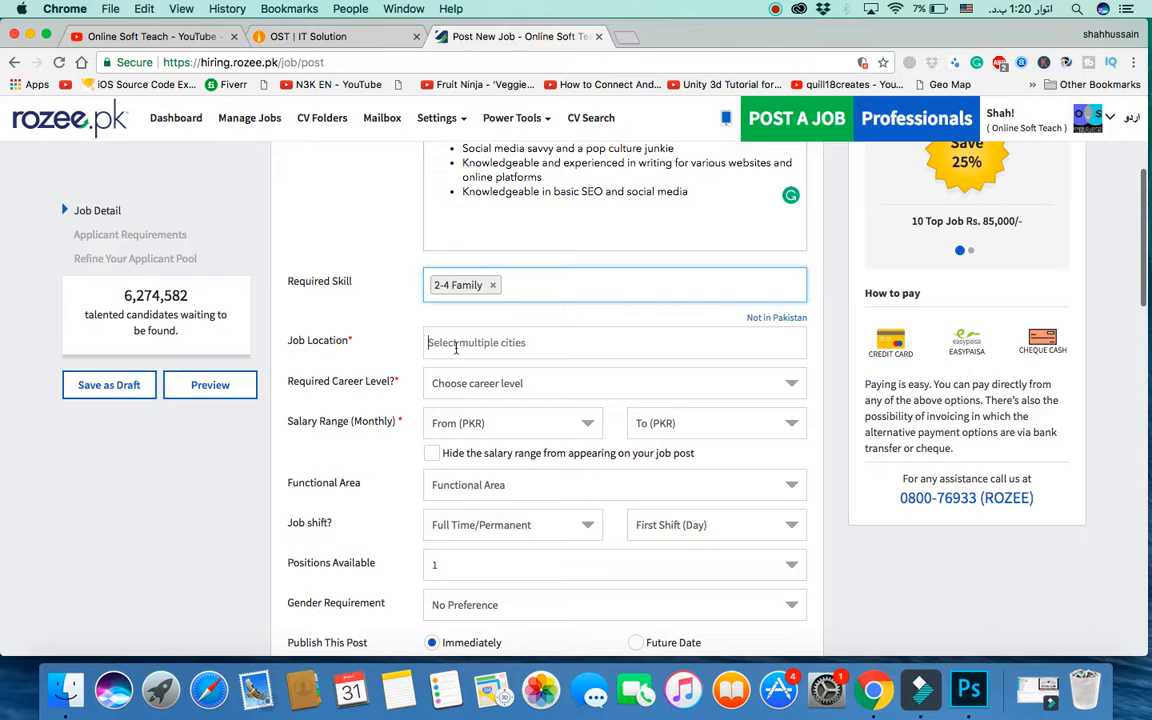
pyautogui.write('Pesh')
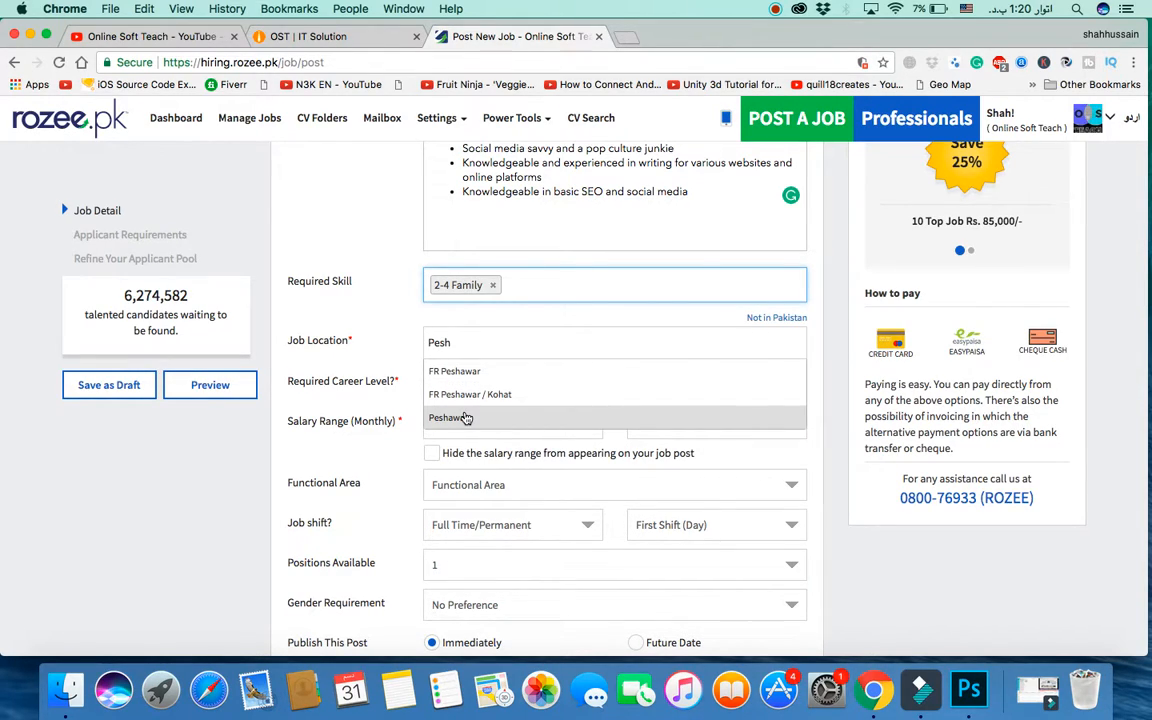
pyautogui.click(465, 416)
pyautogui.scroll(-2, 547, 417)
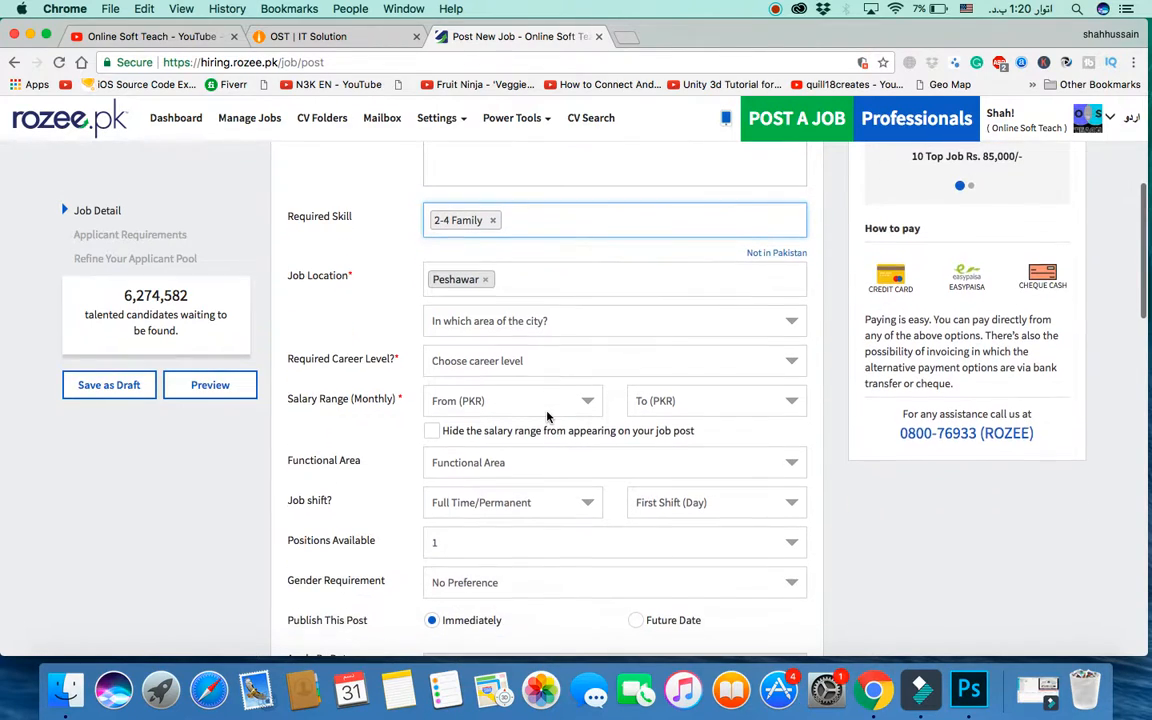
pyautogui.click(514, 321)
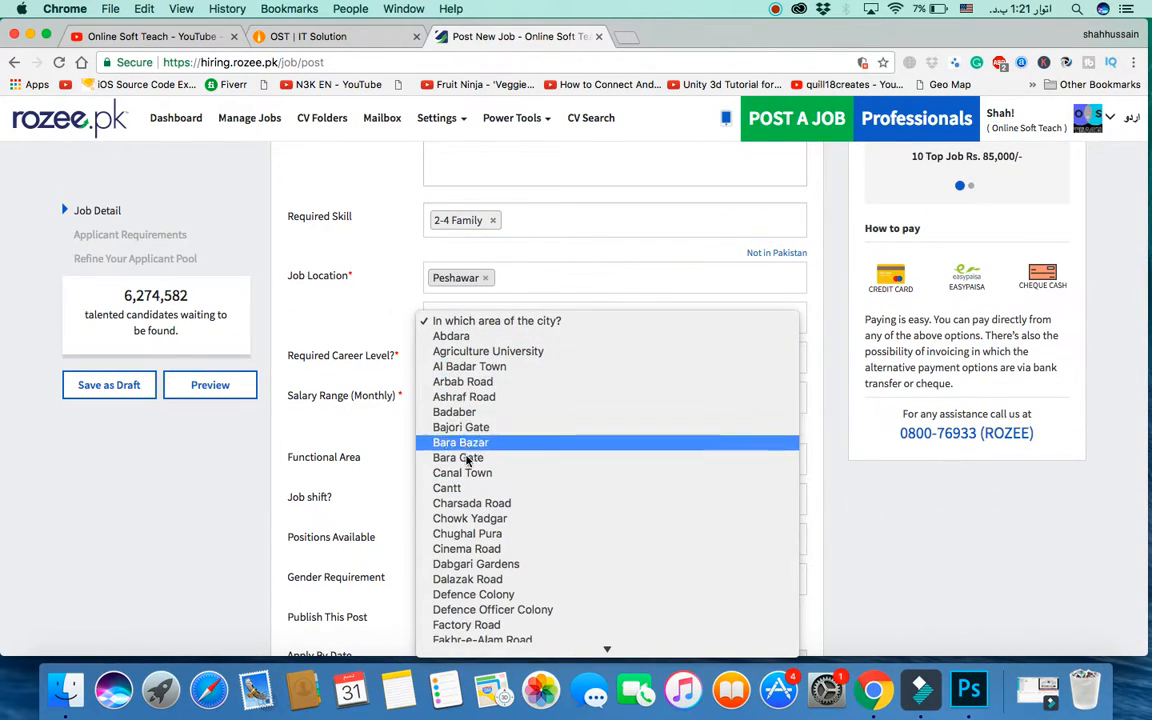
pyautogui.scroll(-1, 470, 520)
pyautogui.scroll(-1, 470, 520)
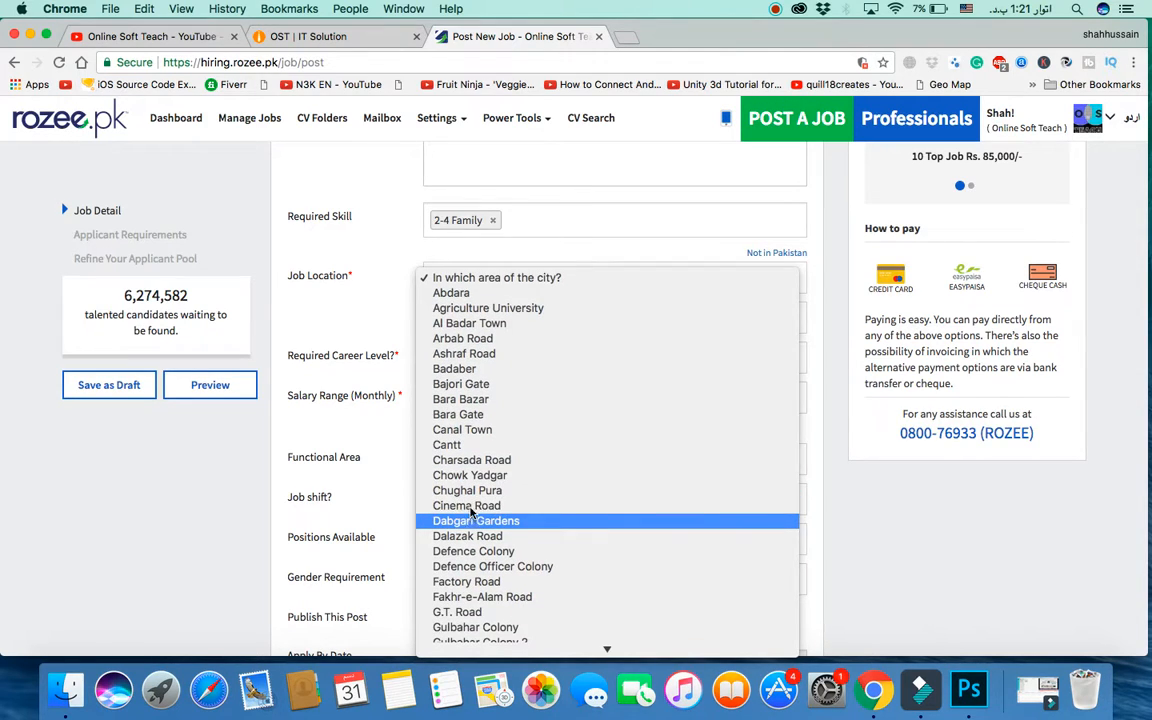
pyautogui.scroll(-5, 462, 566)
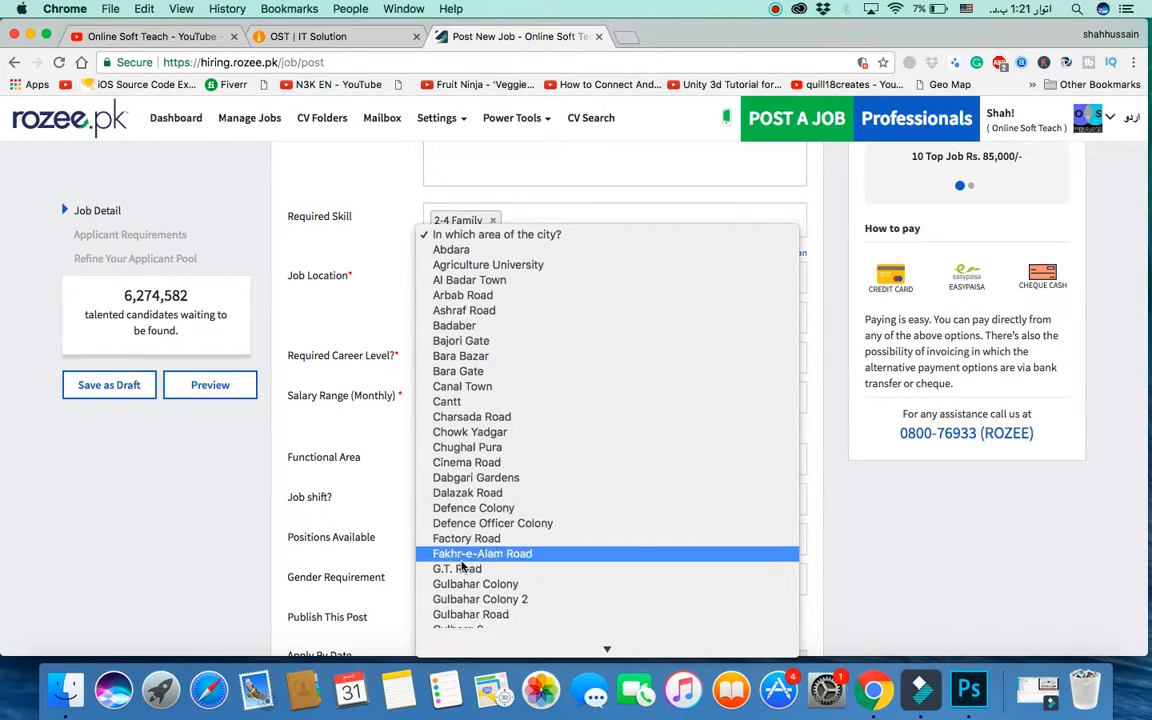
pyautogui.scroll(-6, 462, 566)
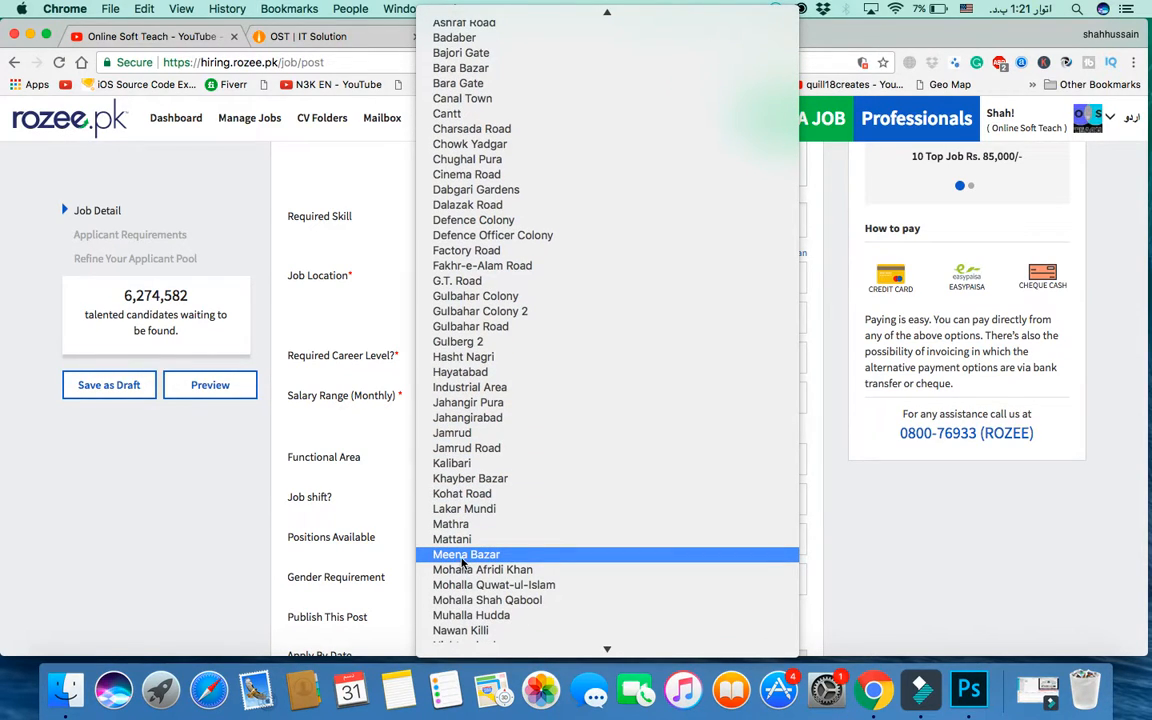
pyautogui.scroll(-1, 463, 563)
pyautogui.scroll(-15, 463, 563)
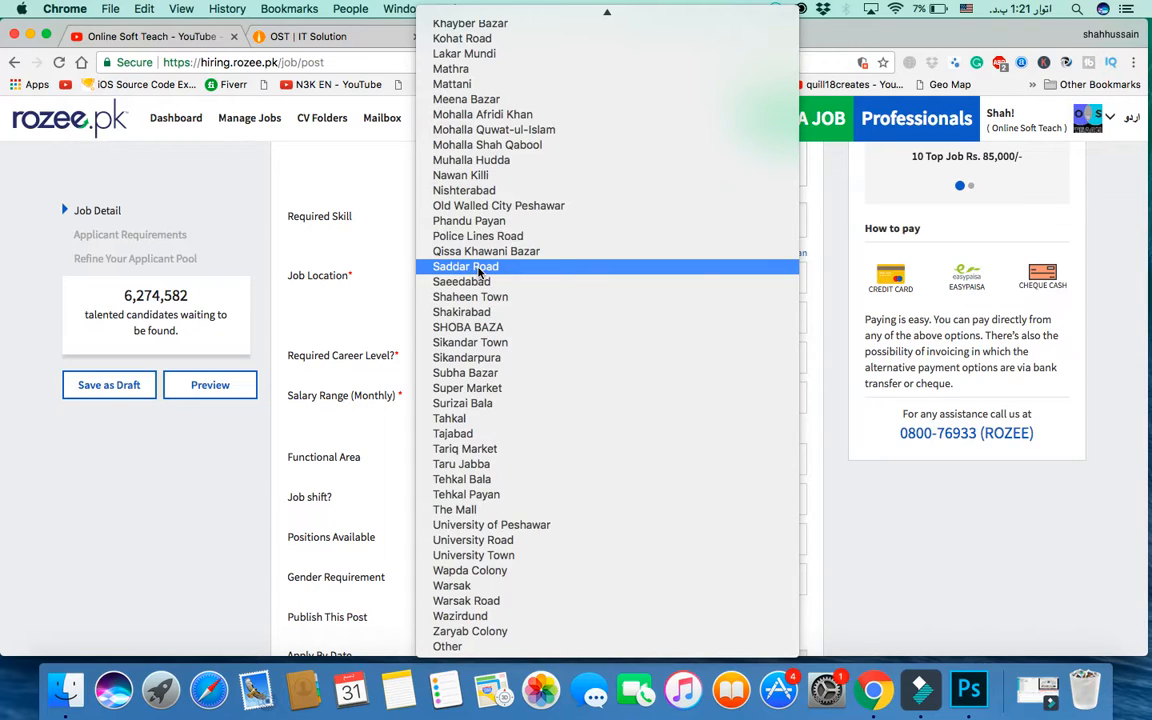
pyautogui.click(478, 266)
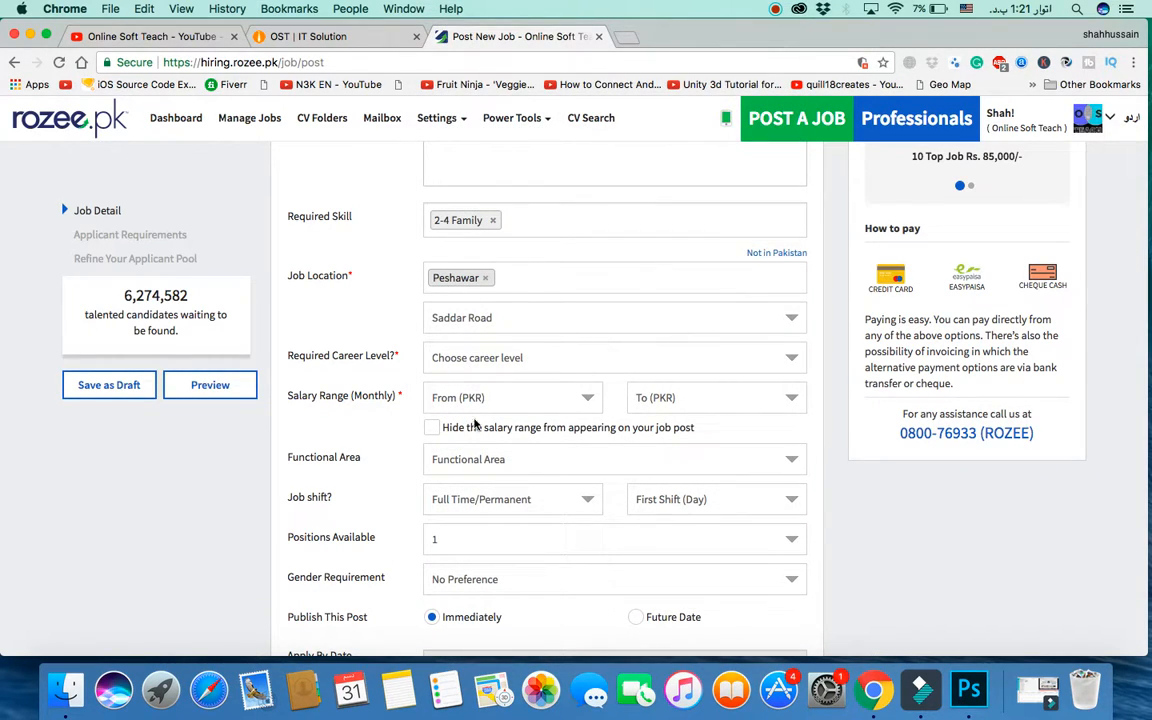
pyautogui.scroll(-2, 492, 346)
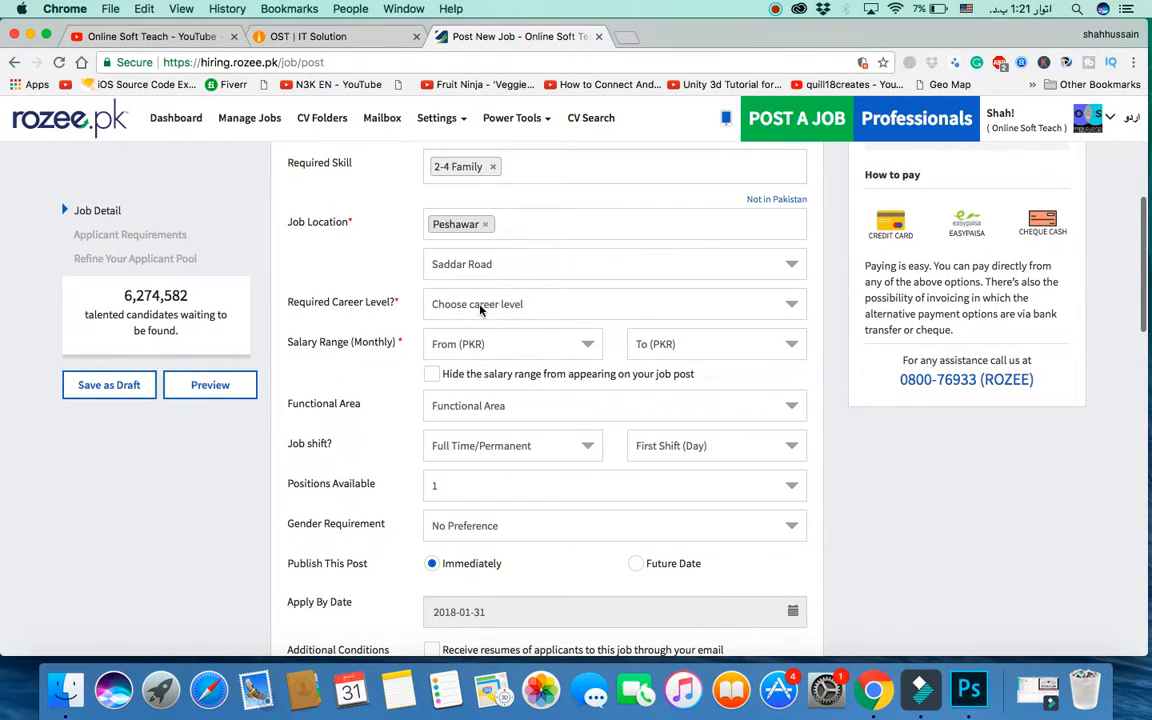
# Step: Require an Experienced Professional and set the monthly salary range to 20,000–30,000 PKR
pyautogui.click(478, 306)
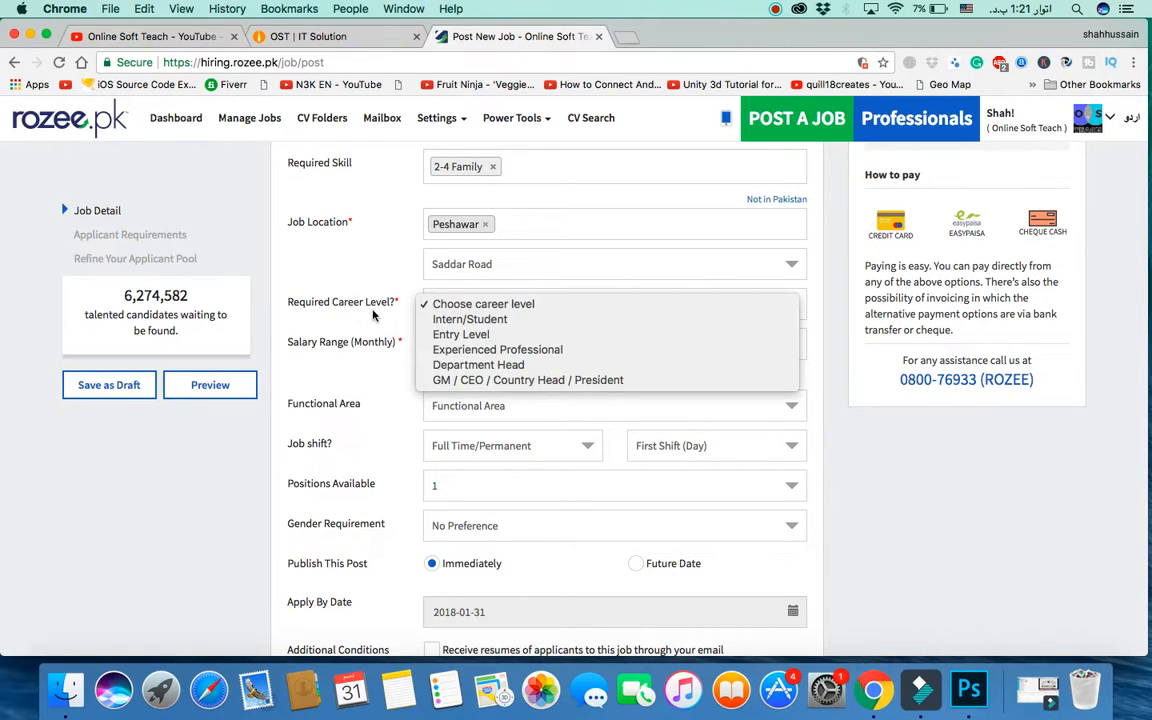
pyautogui.click(488, 350)
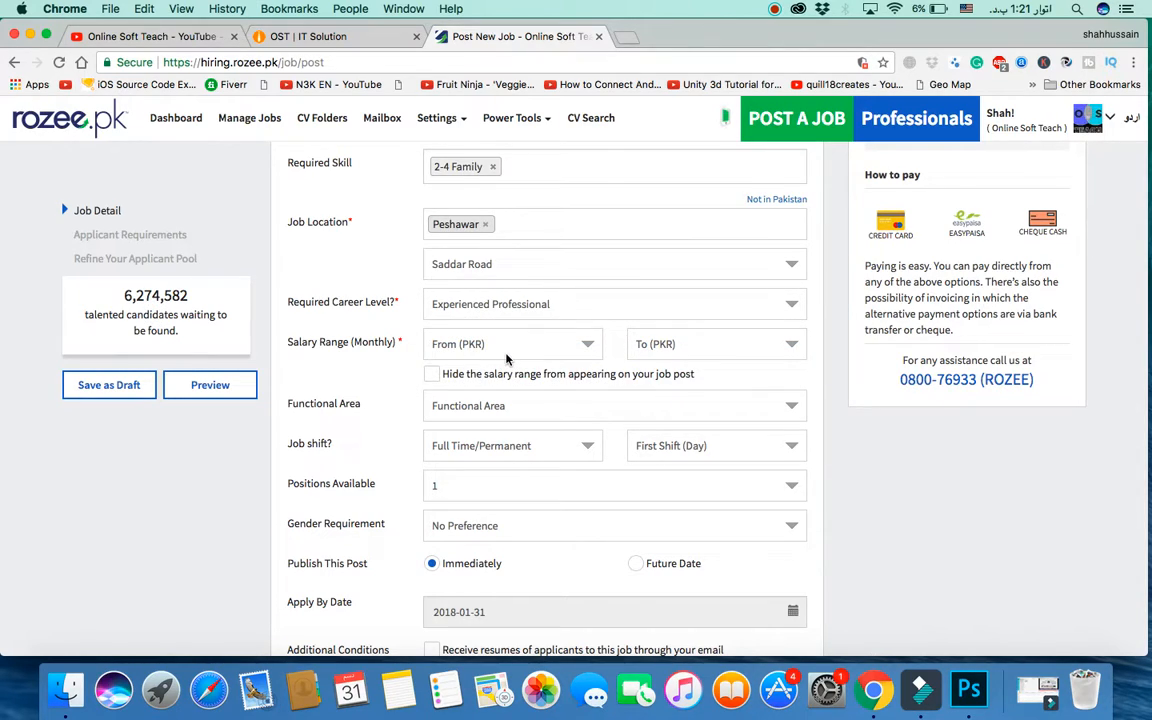
pyautogui.click(508, 352)
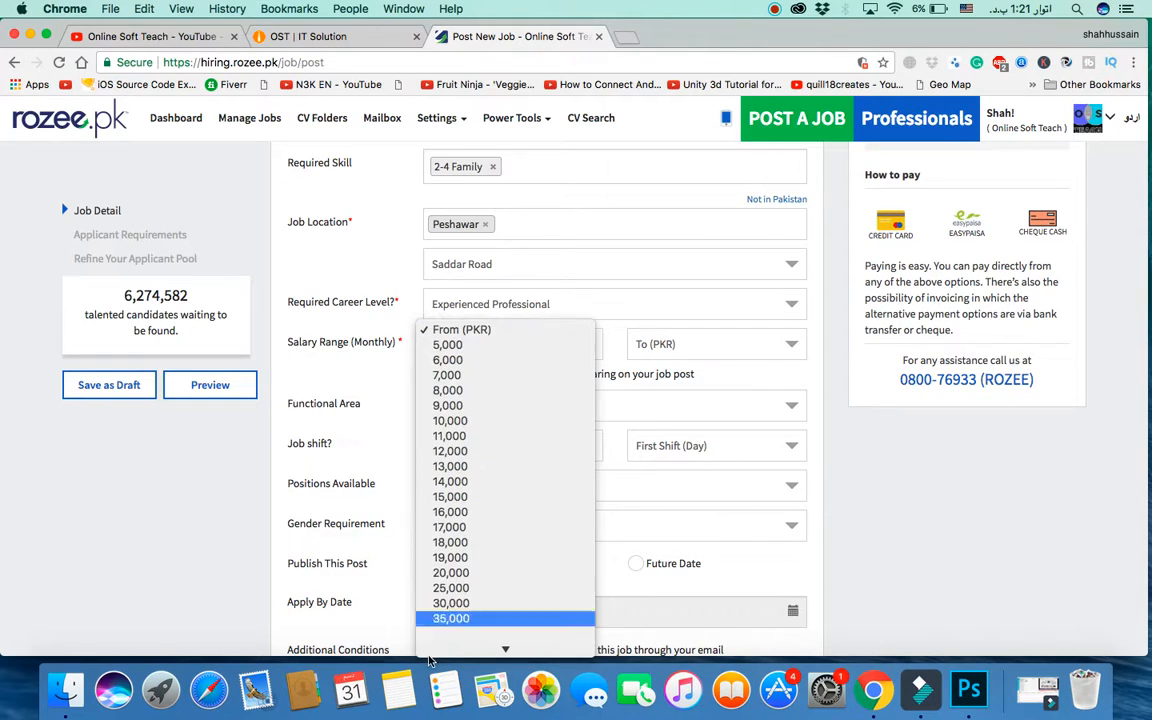
pyautogui.moveTo(430, 656)
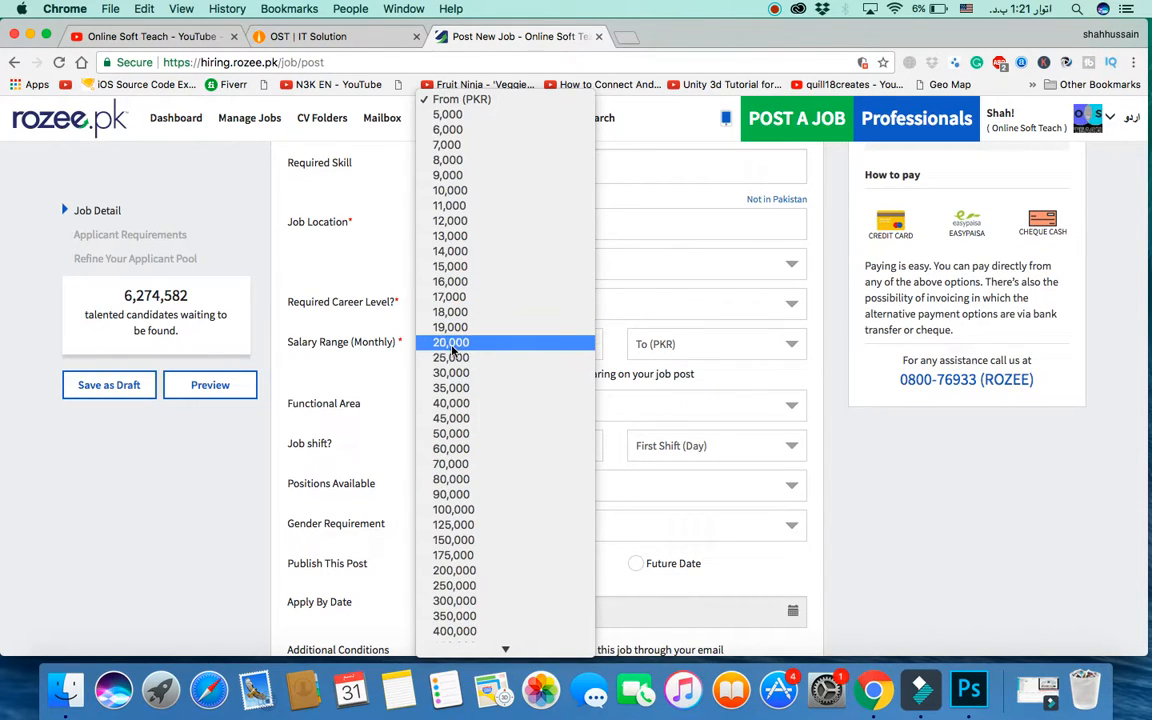
pyautogui.click(451, 344)
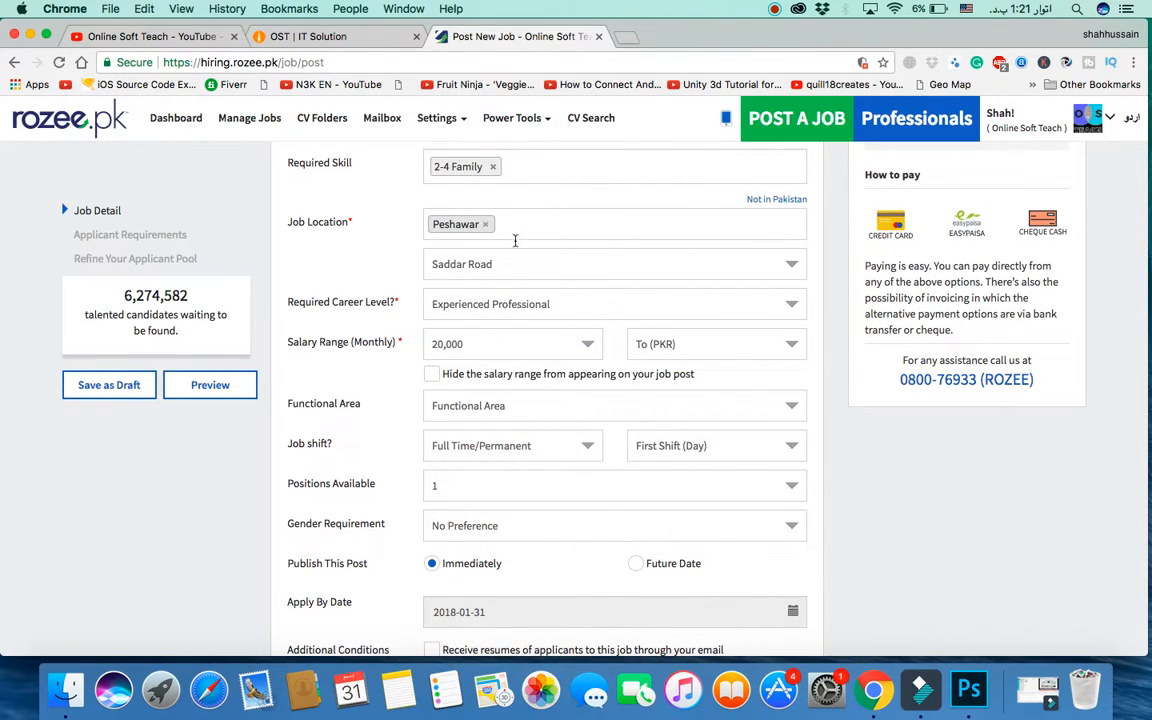
pyautogui.scroll(3, 520, 305)
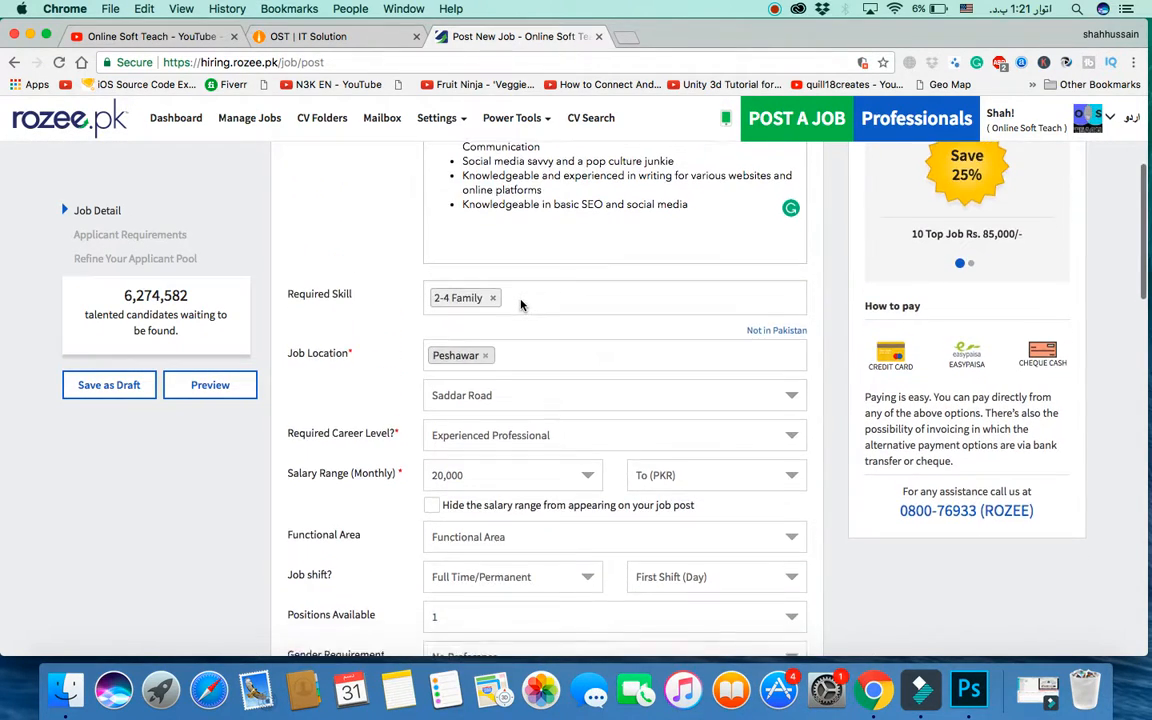
pyautogui.scroll(-2, 520, 305)
pyautogui.click(690, 379)
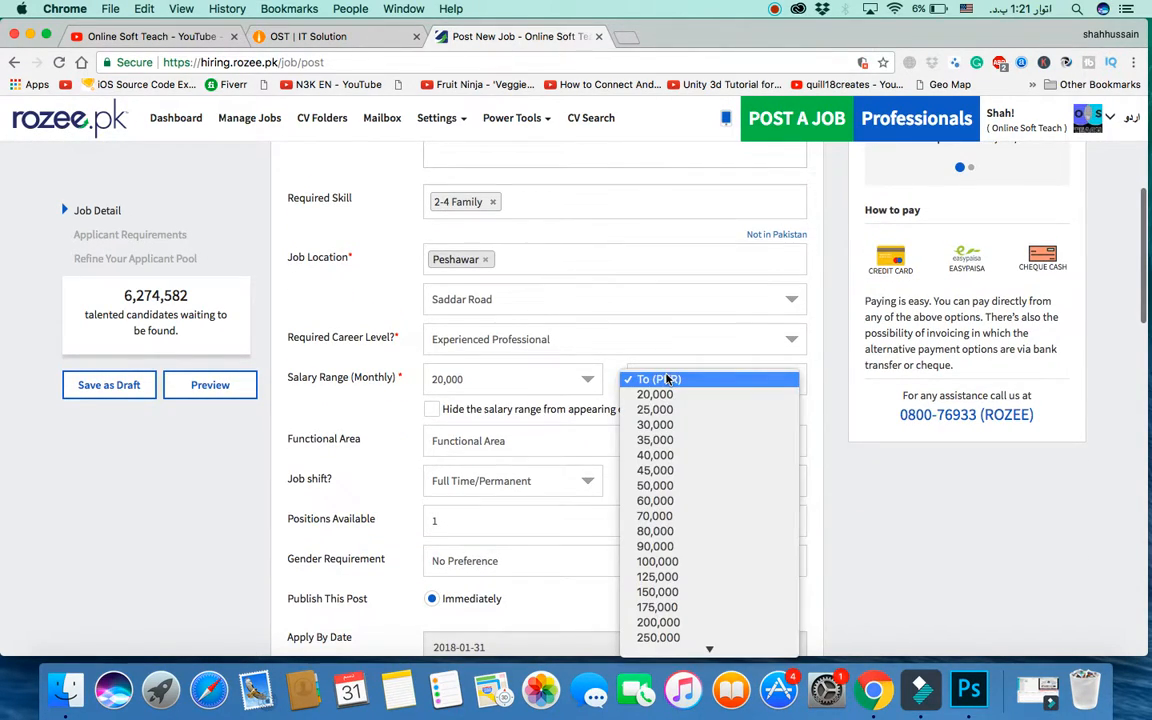
pyautogui.click(655, 425)
pyautogui.scroll(-1, 486, 458)
pyautogui.scroll(-1, 486, 458)
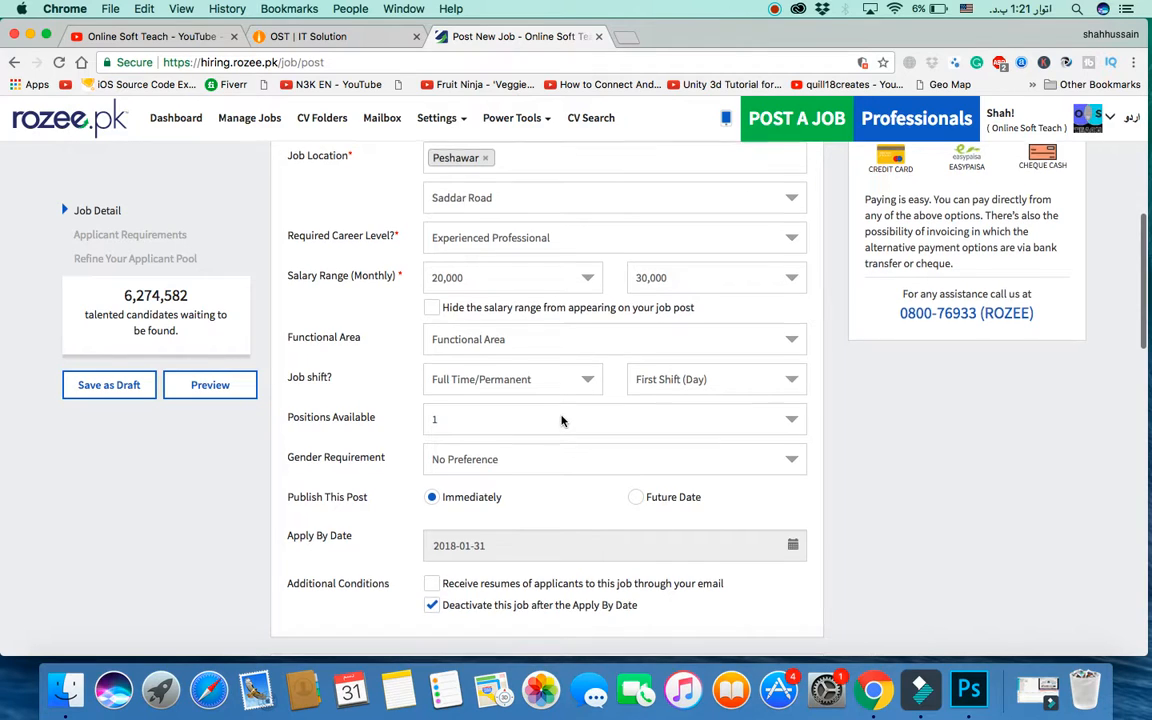
pyautogui.scroll(-2, 560, 417)
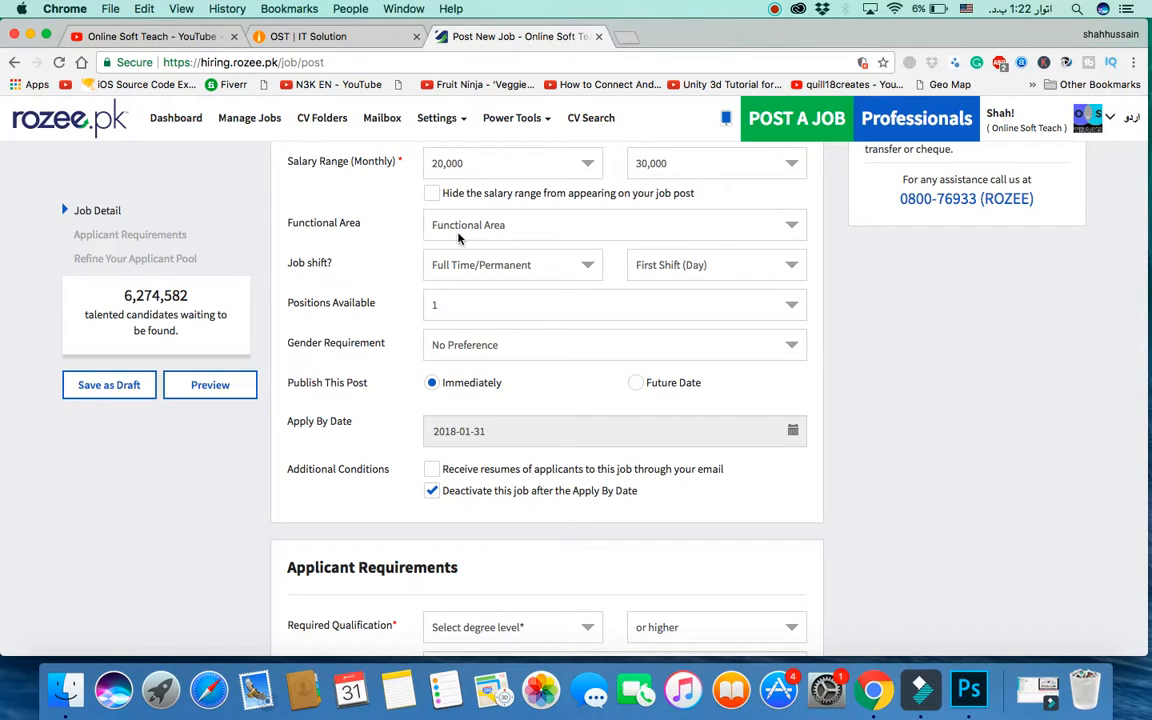
# Step: Set Functional Area to Writer, keeping Full Time/Permanent and First Shift (Day)
pyautogui.click(507, 232)
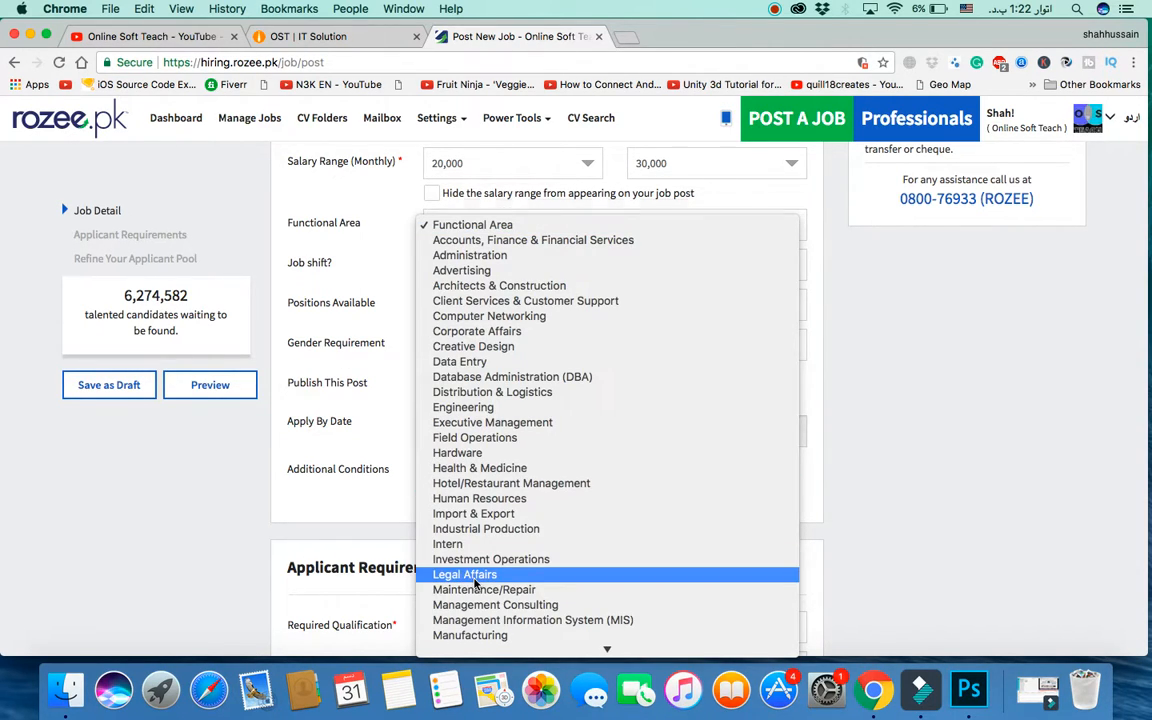
pyautogui.scroll(-5, 472, 578)
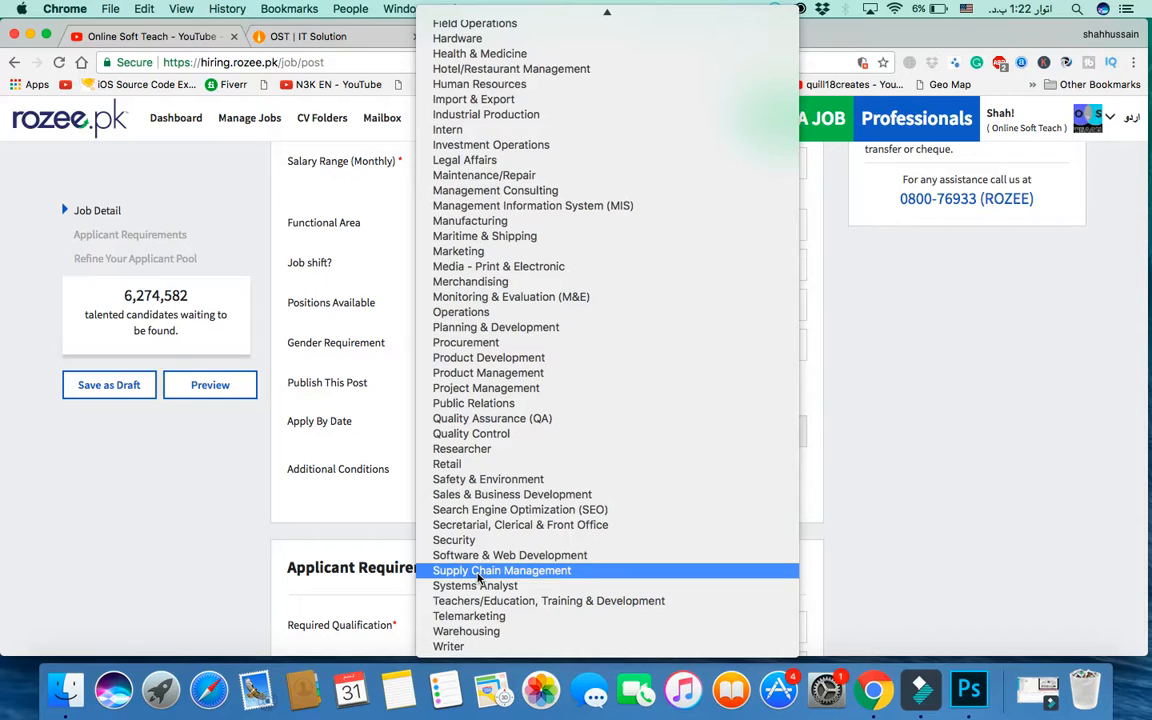
pyautogui.click(455, 647)
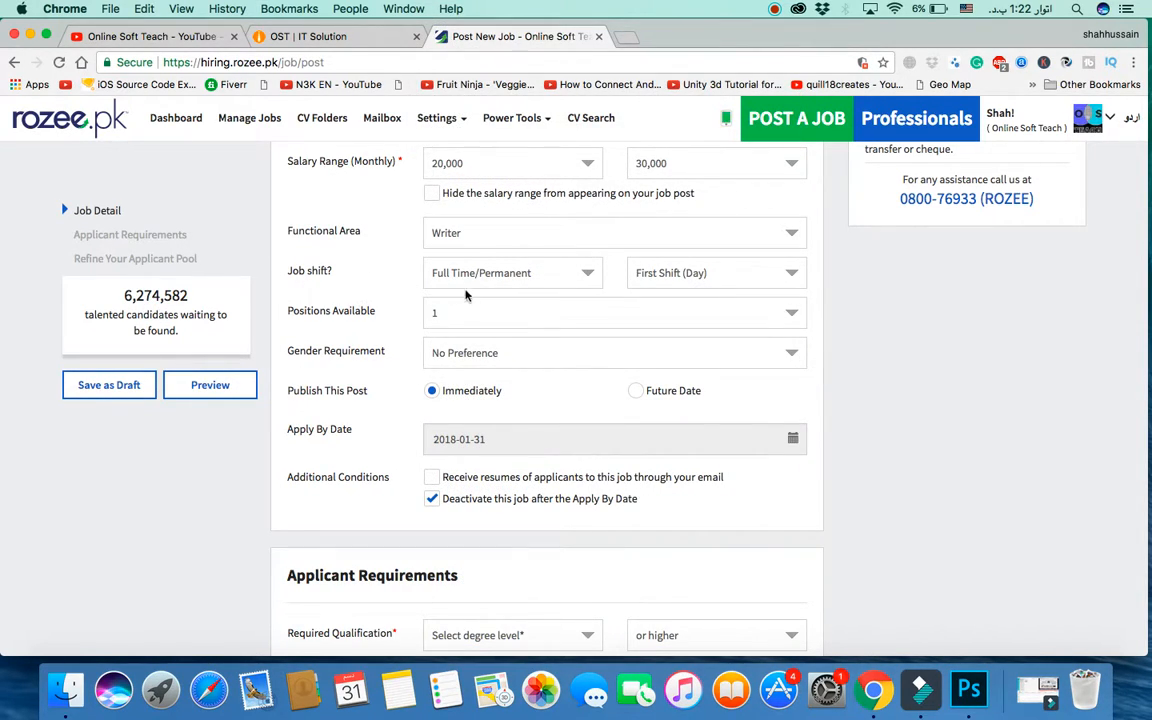
pyautogui.click(504, 277)
pyautogui.click(506, 277)
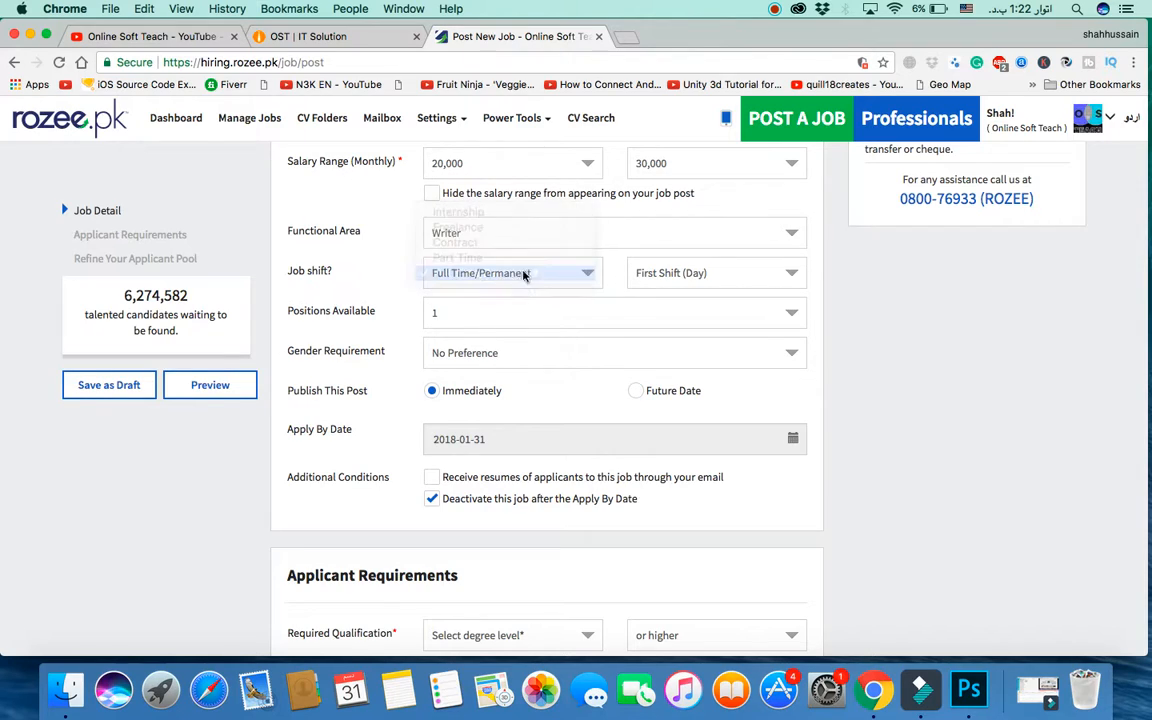
pyautogui.click(672, 272)
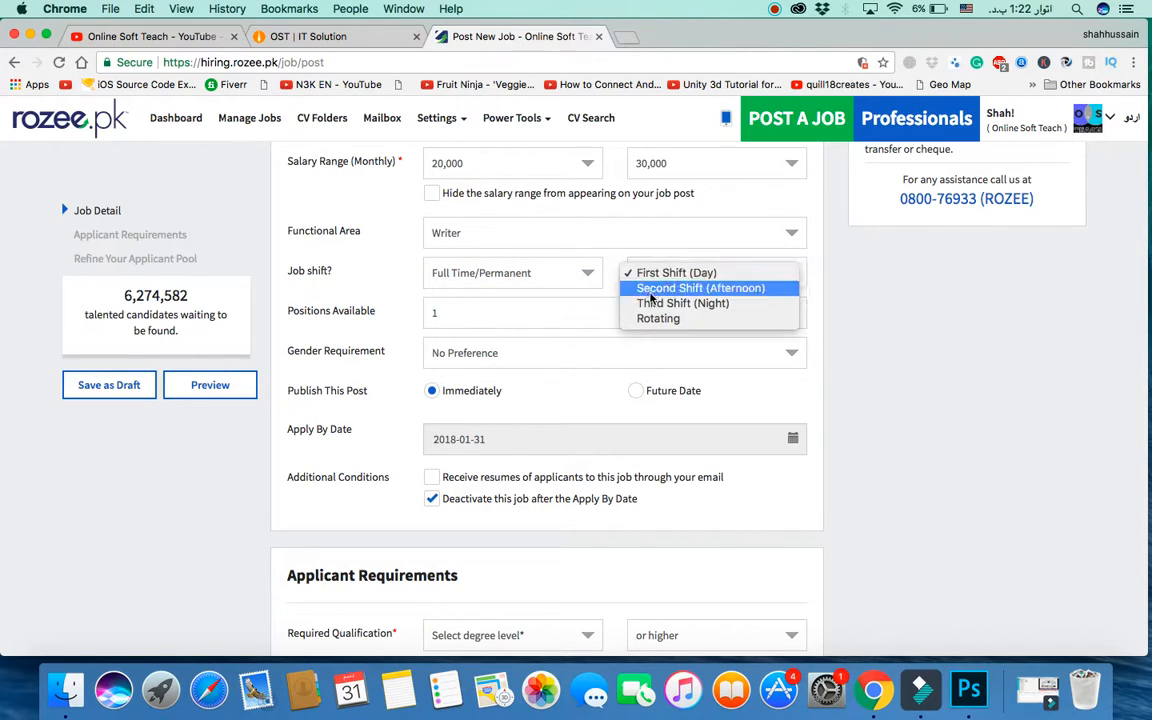
pyautogui.click(556, 310)
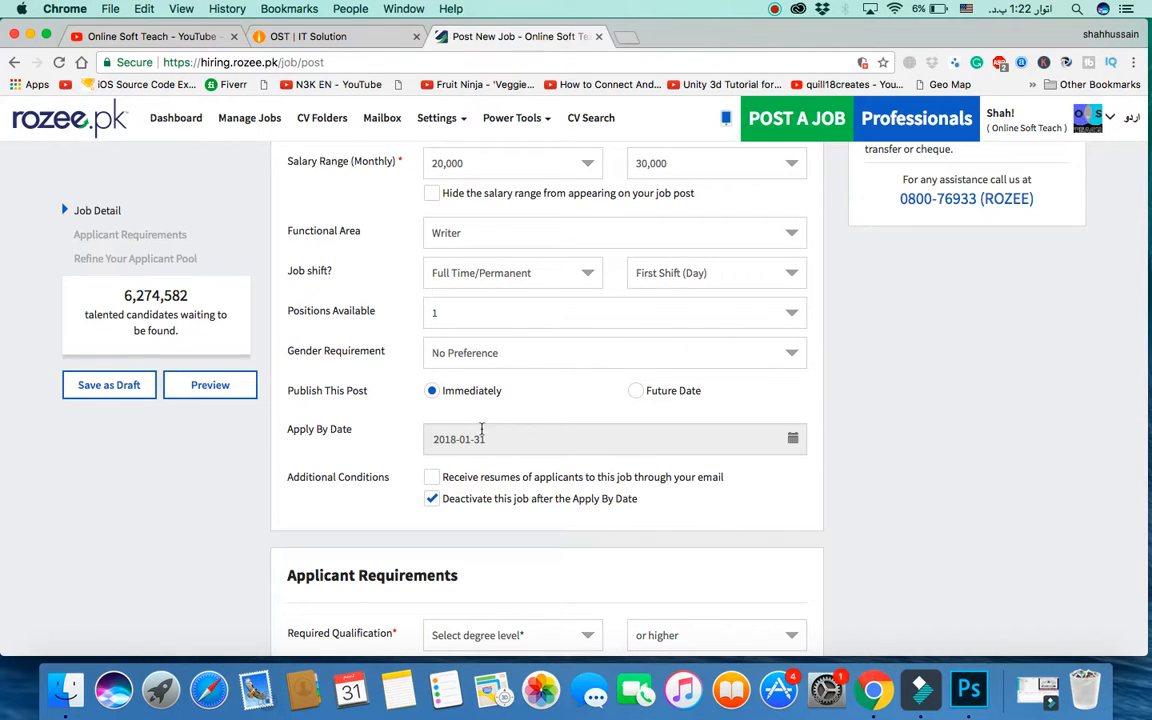
pyautogui.scroll(-2, 490, 410)
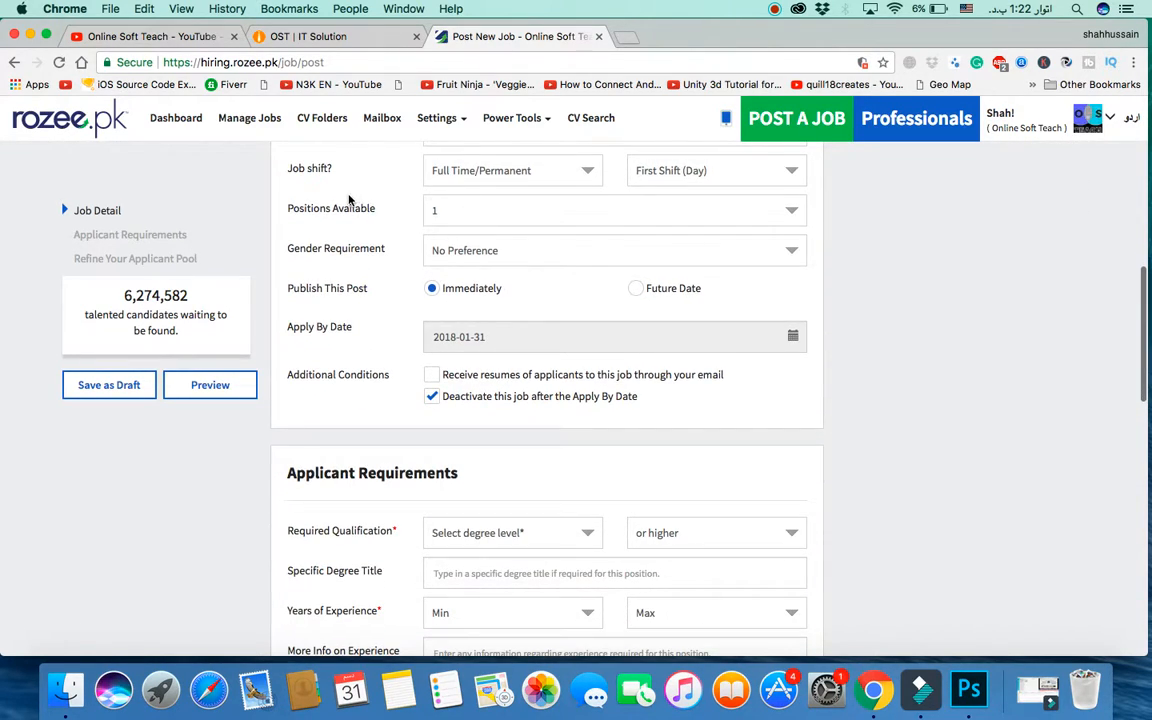
pyautogui.click(465, 170)
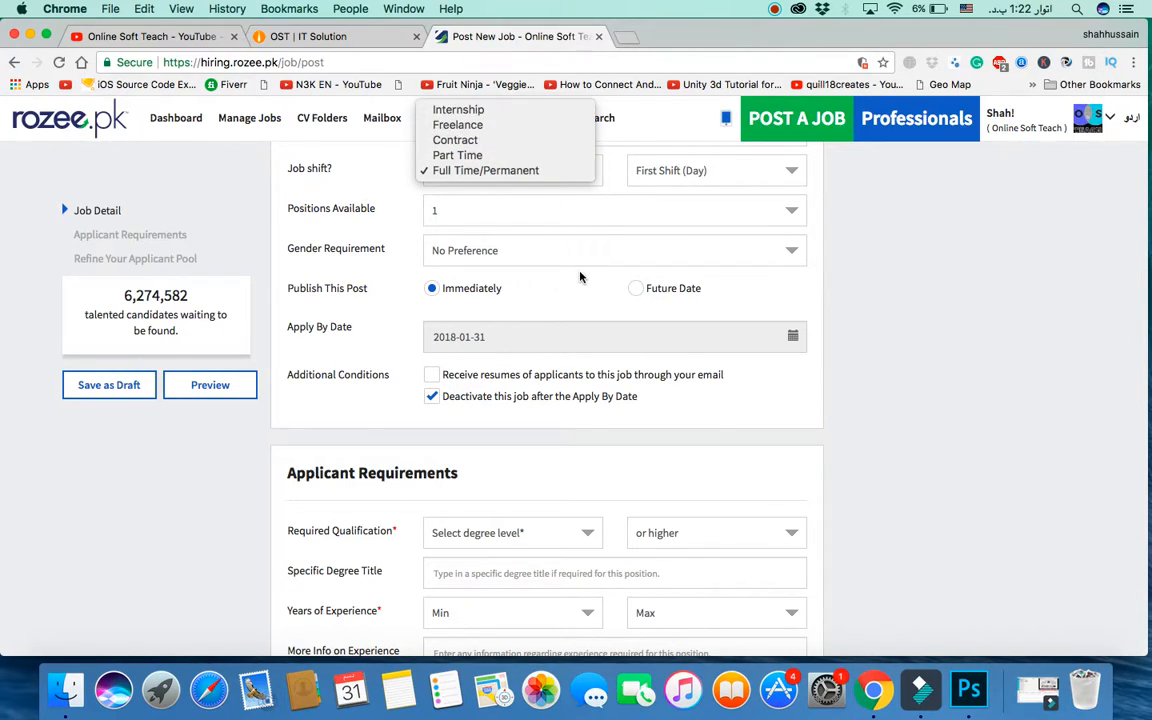
# Step: Set Positions Available to 2 and leave Gender Requirement on No Preference
pyautogui.click(468, 218)
pyautogui.click(474, 214)
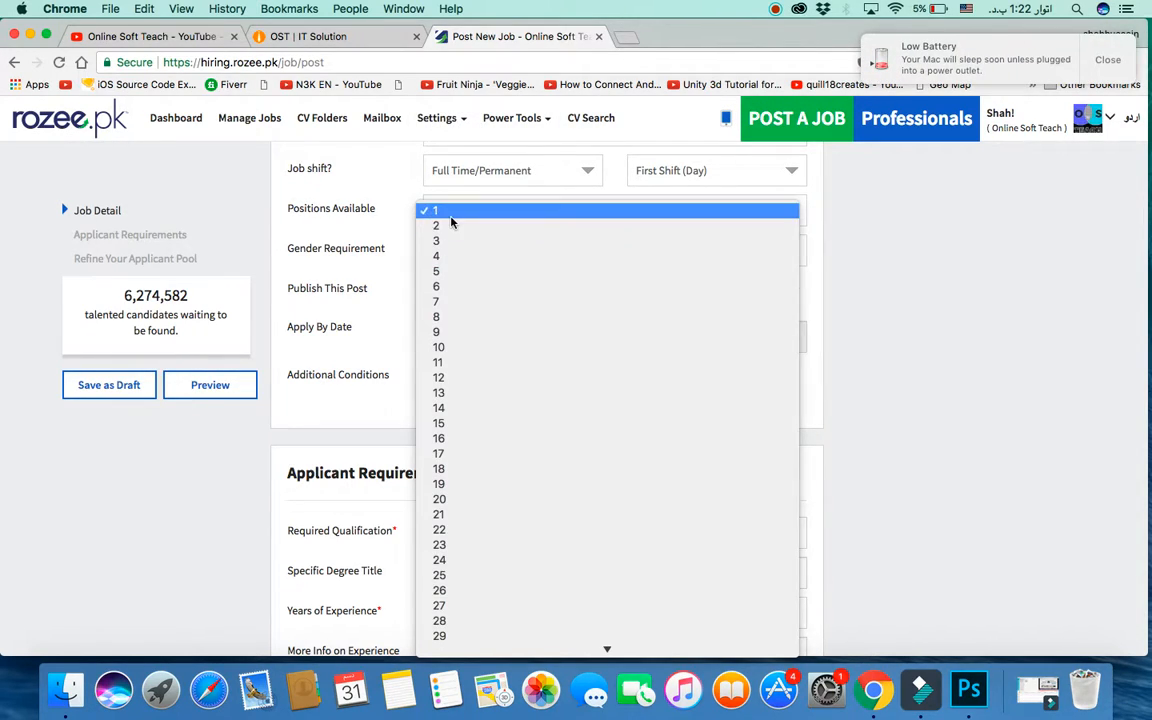
pyautogui.press('Escape')
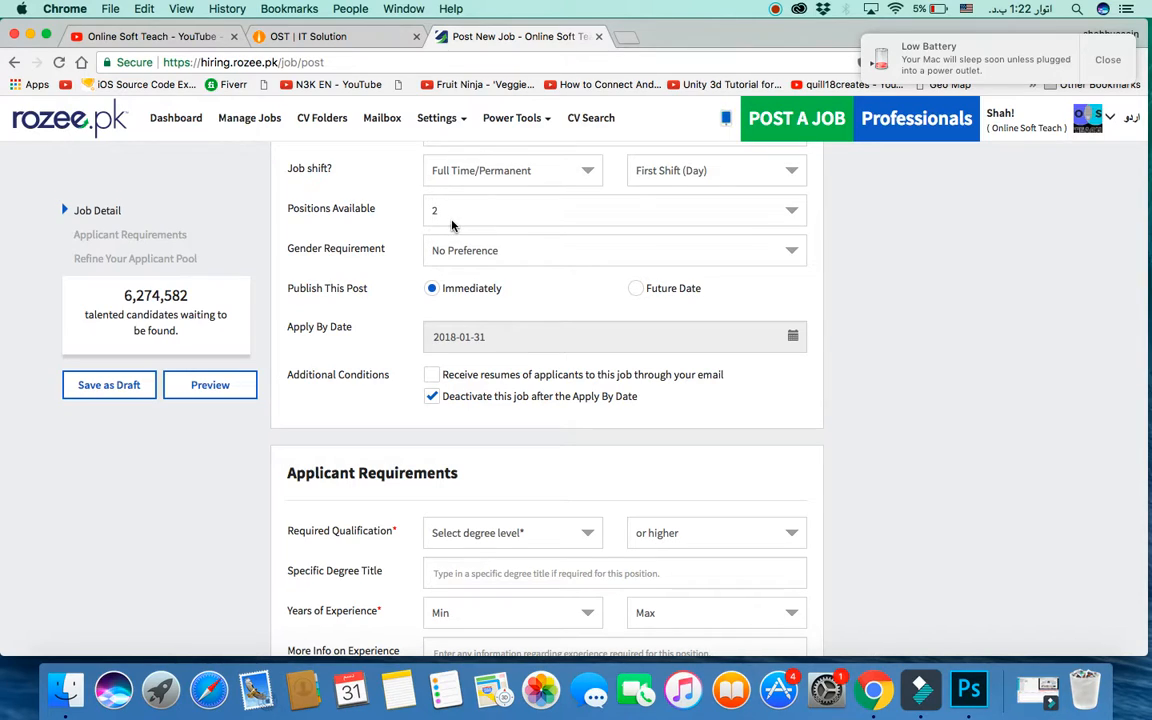
pyautogui.click(495, 258)
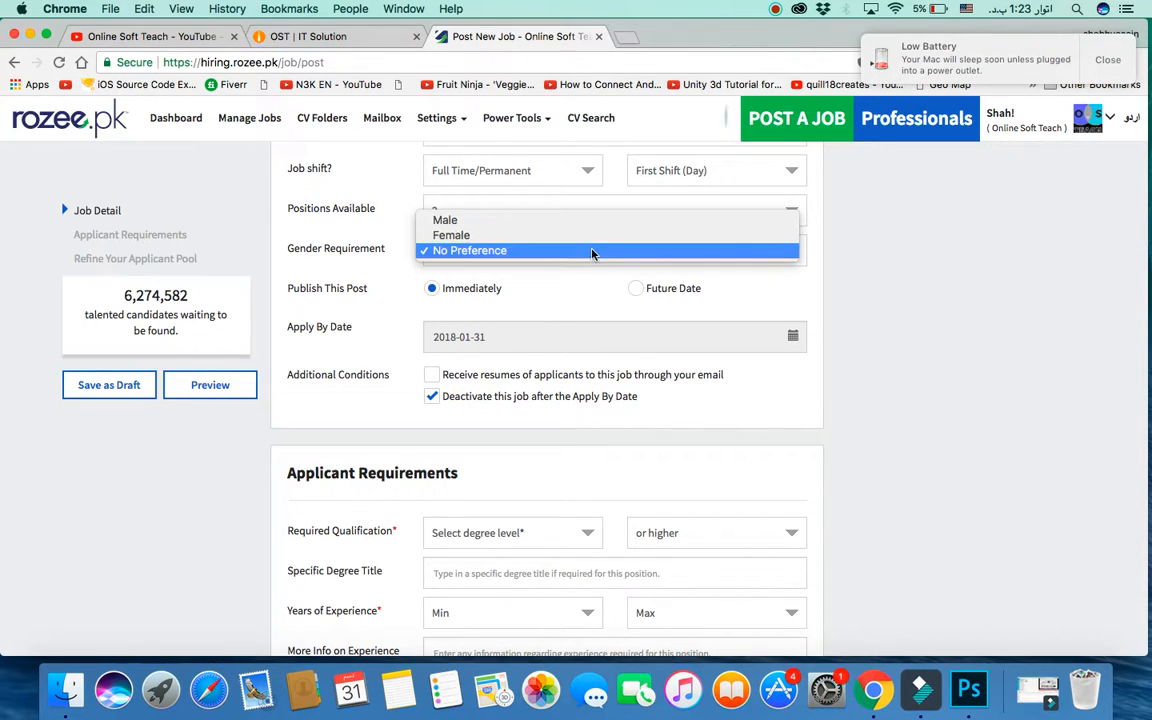
pyautogui.click(802, 285)
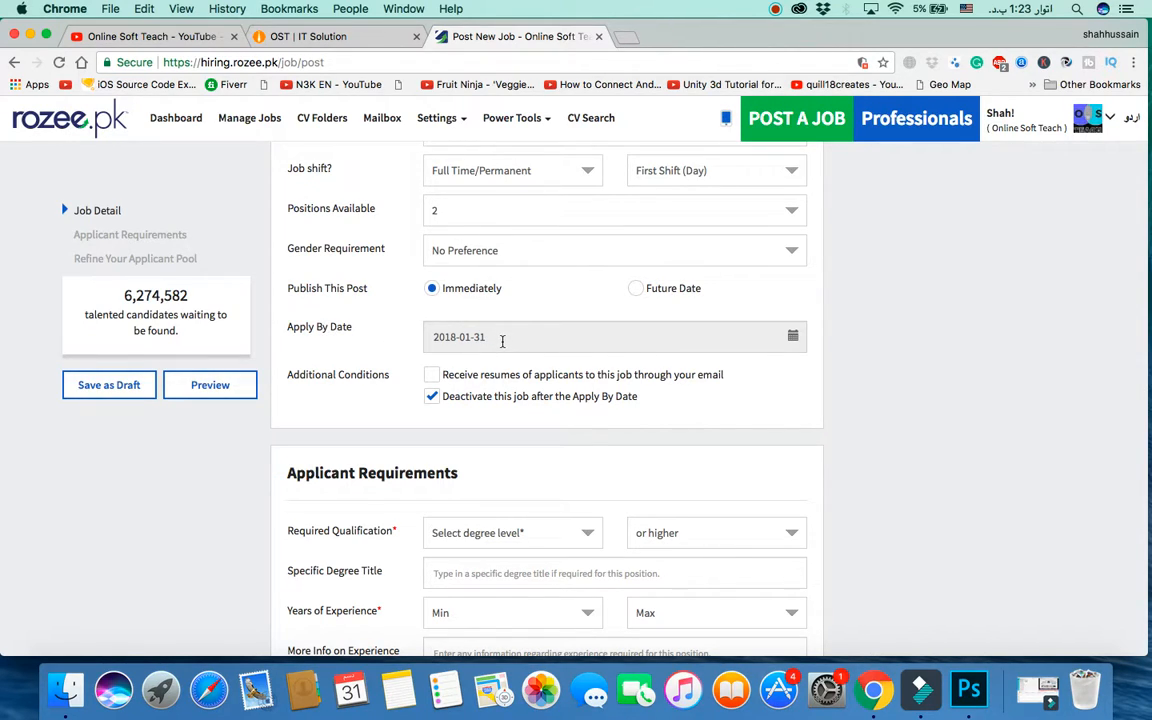
# Step: Turn on e-mailed resumes and replace the address's account name with your own Gmail name
pyautogui.scroll(-5, 464, 365)
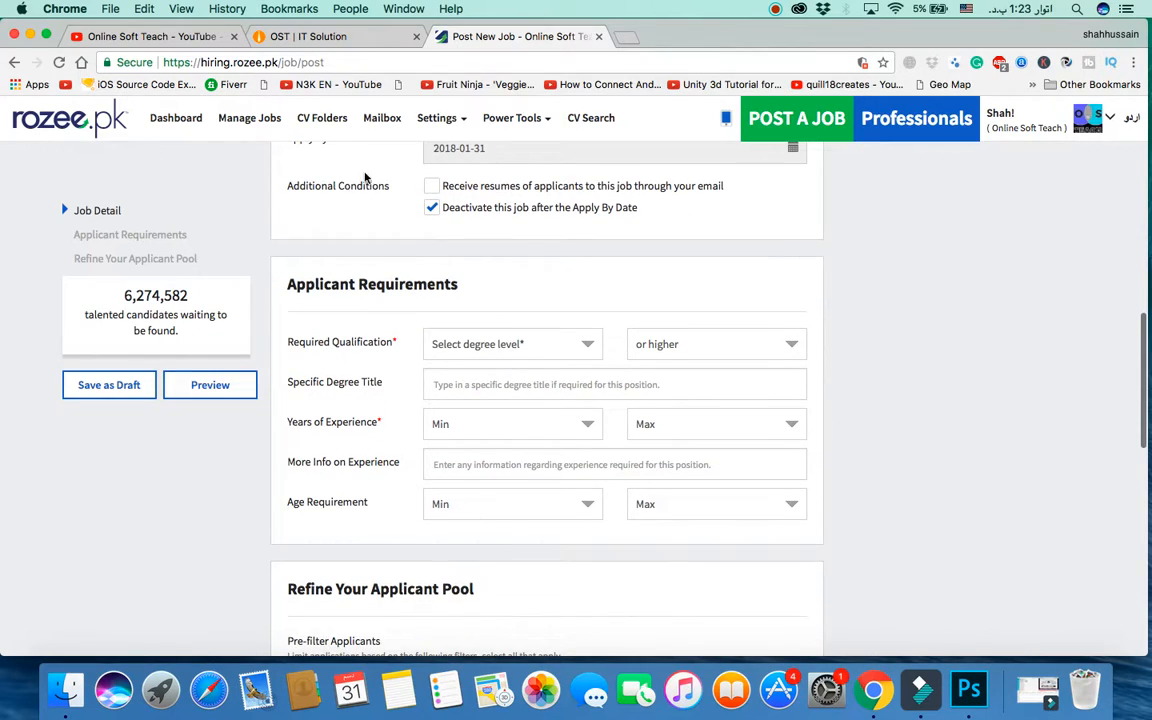
pyautogui.click(431, 185)
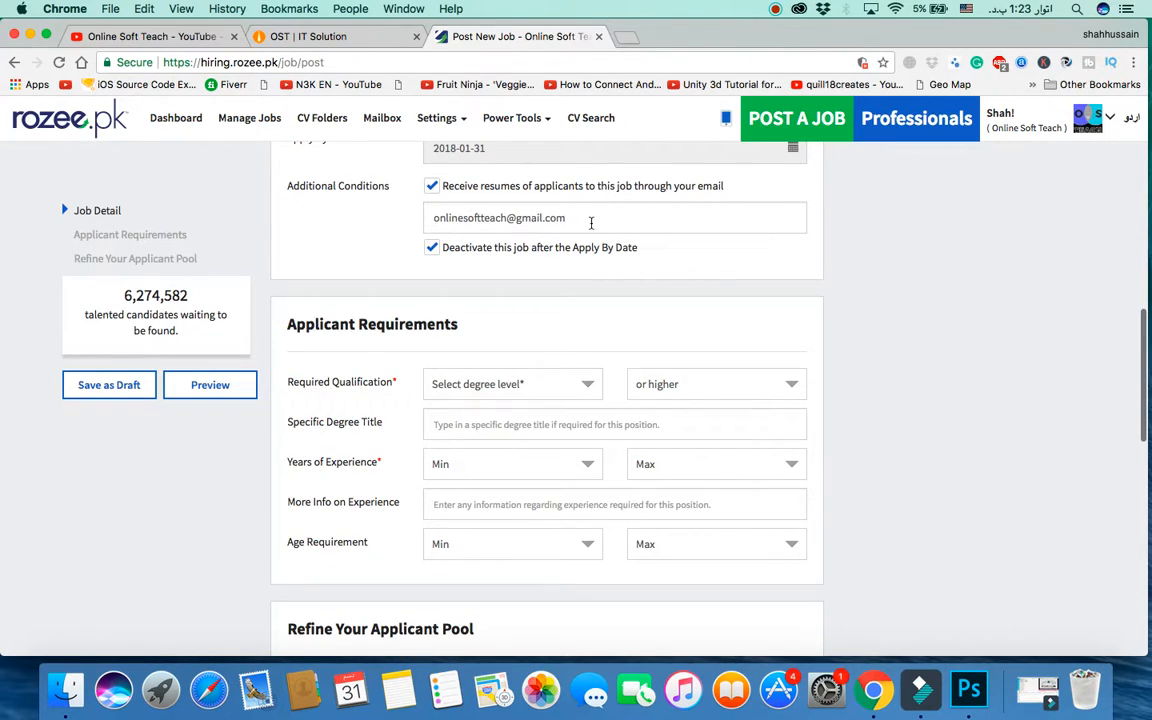
pyautogui.moveTo(506, 217); pyautogui.dragTo(423, 222)
pyautogui.press('BackSpace')
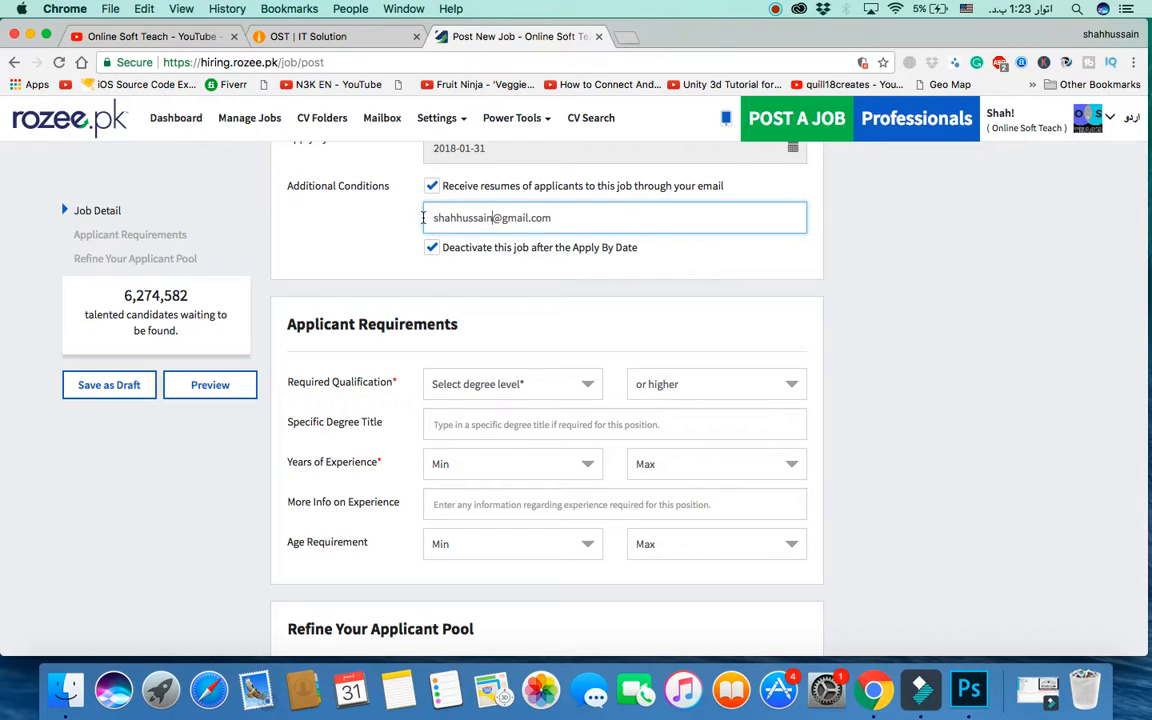
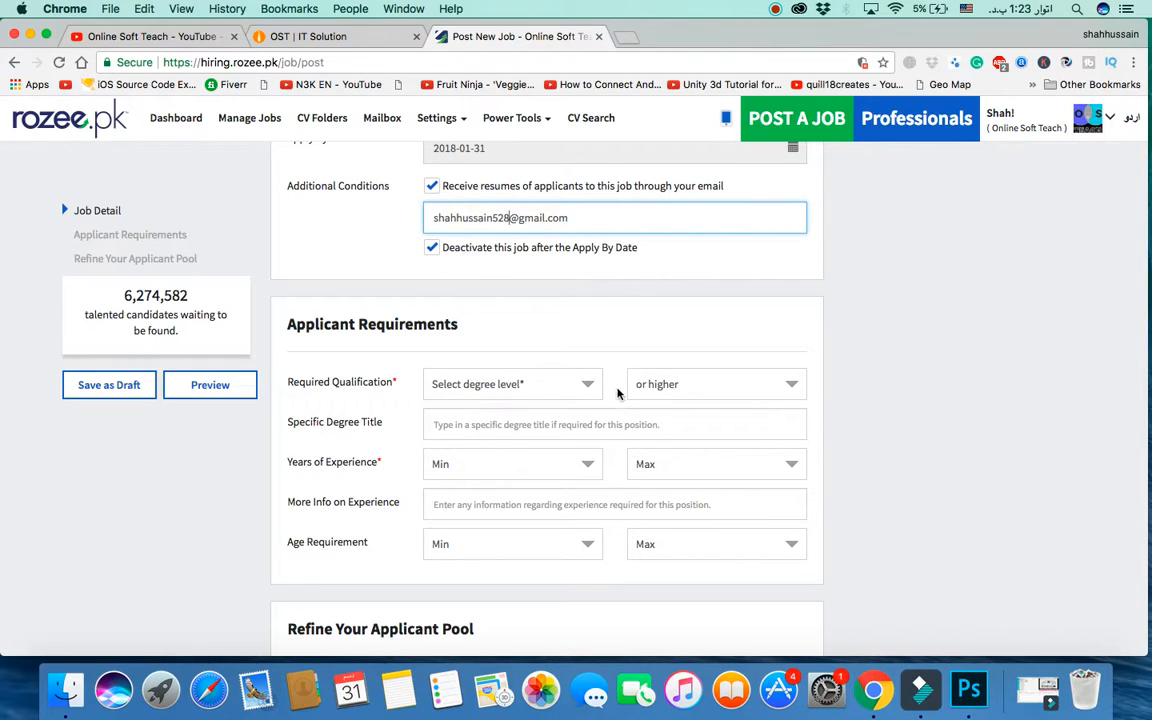
pyautogui.scroll(-3, 540, 260)
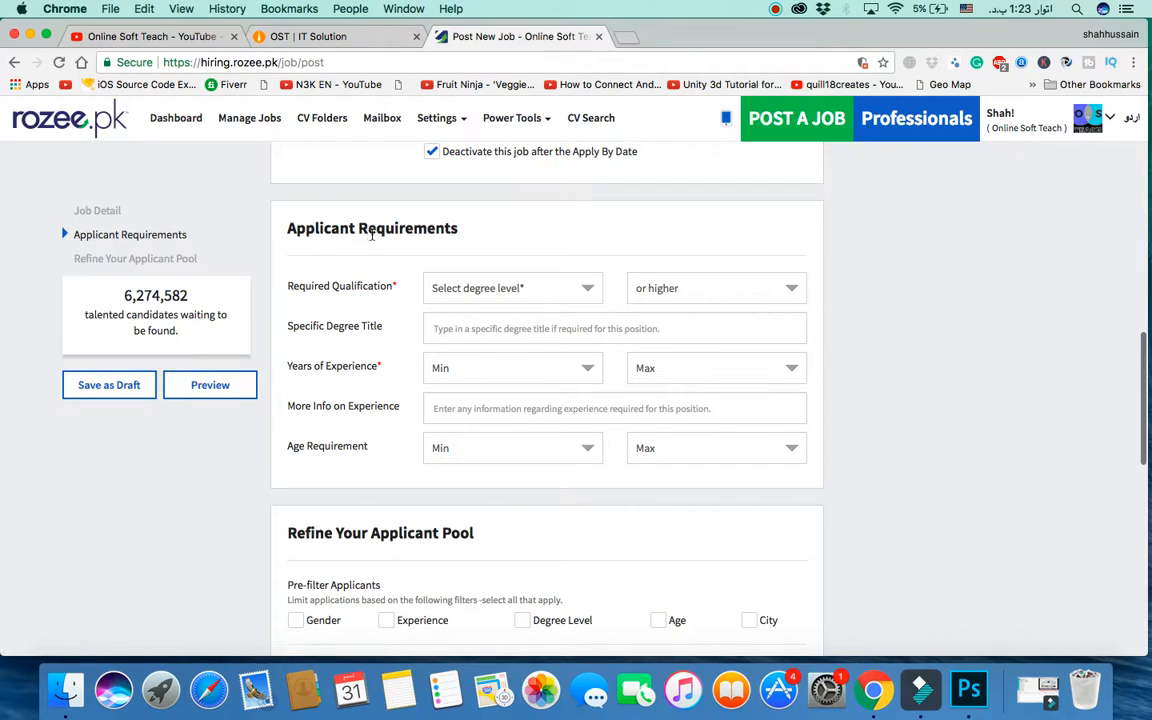
# Step: Require a Bachelors or higher degree with 'IT' as the degree title
pyautogui.click(512, 290)
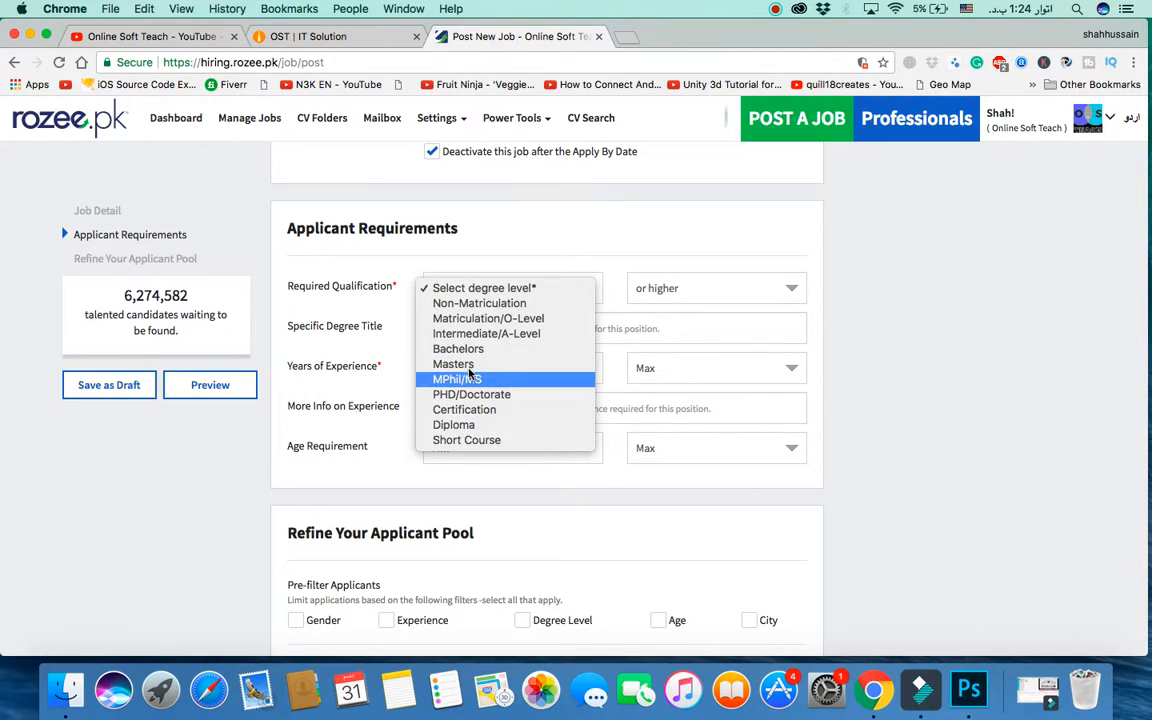
pyautogui.click(468, 355)
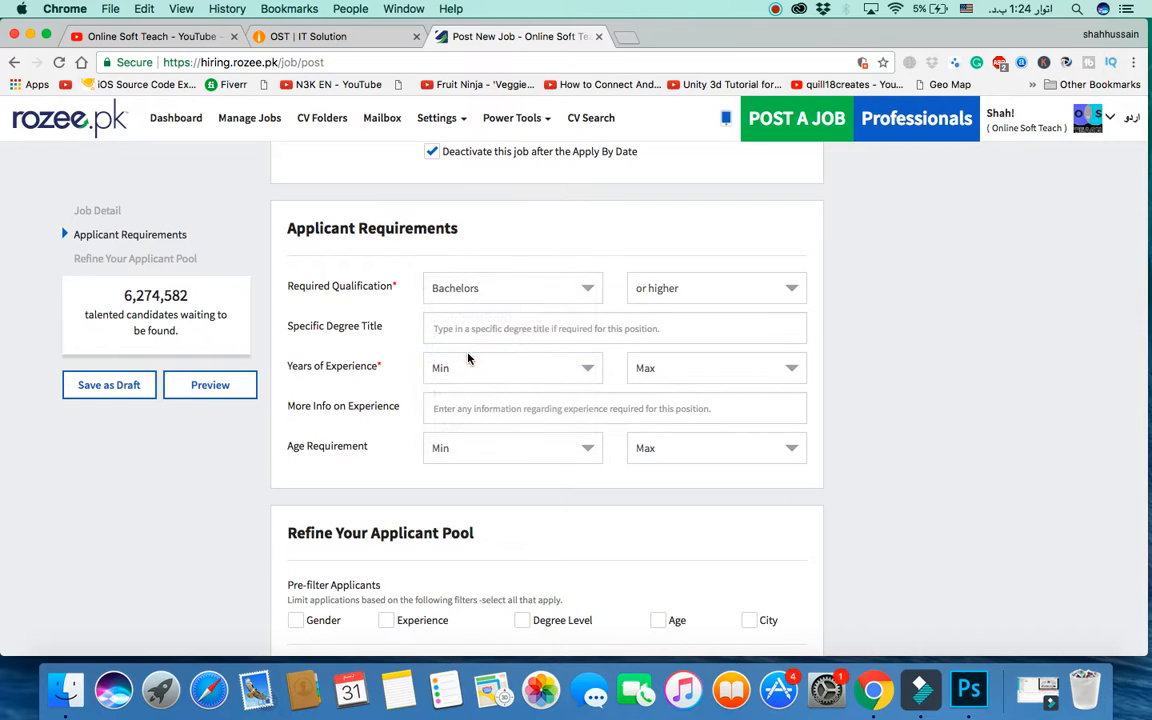
pyautogui.click(654, 290)
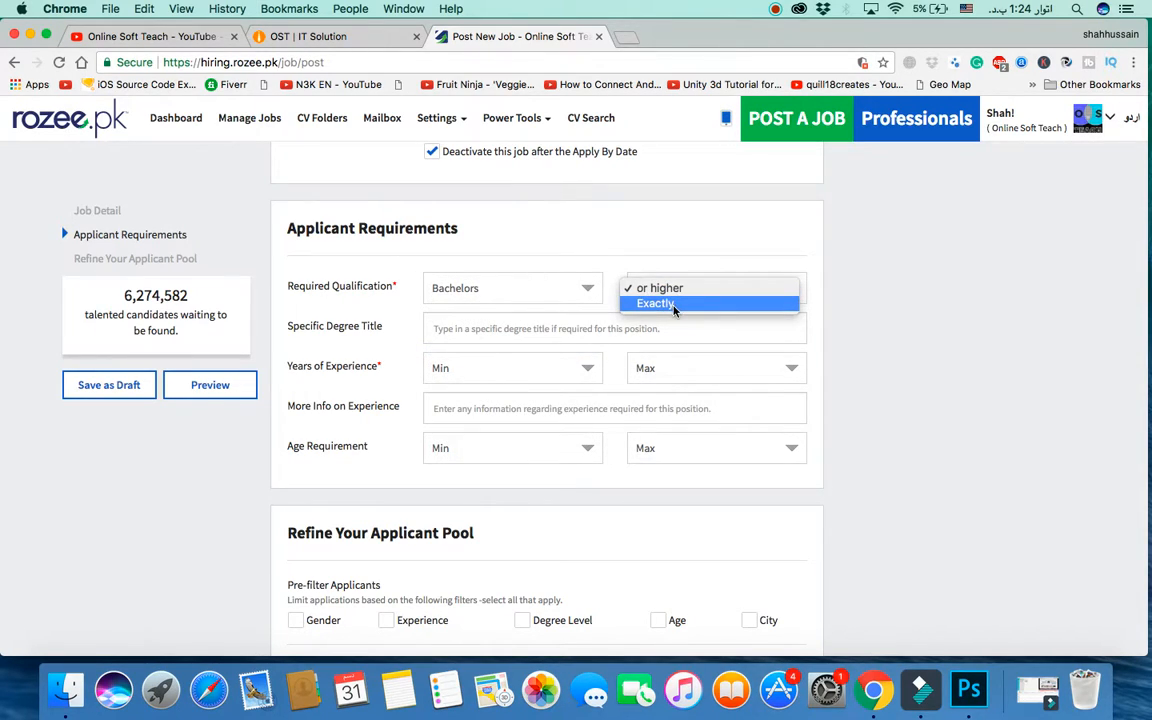
pyautogui.click(866, 288)
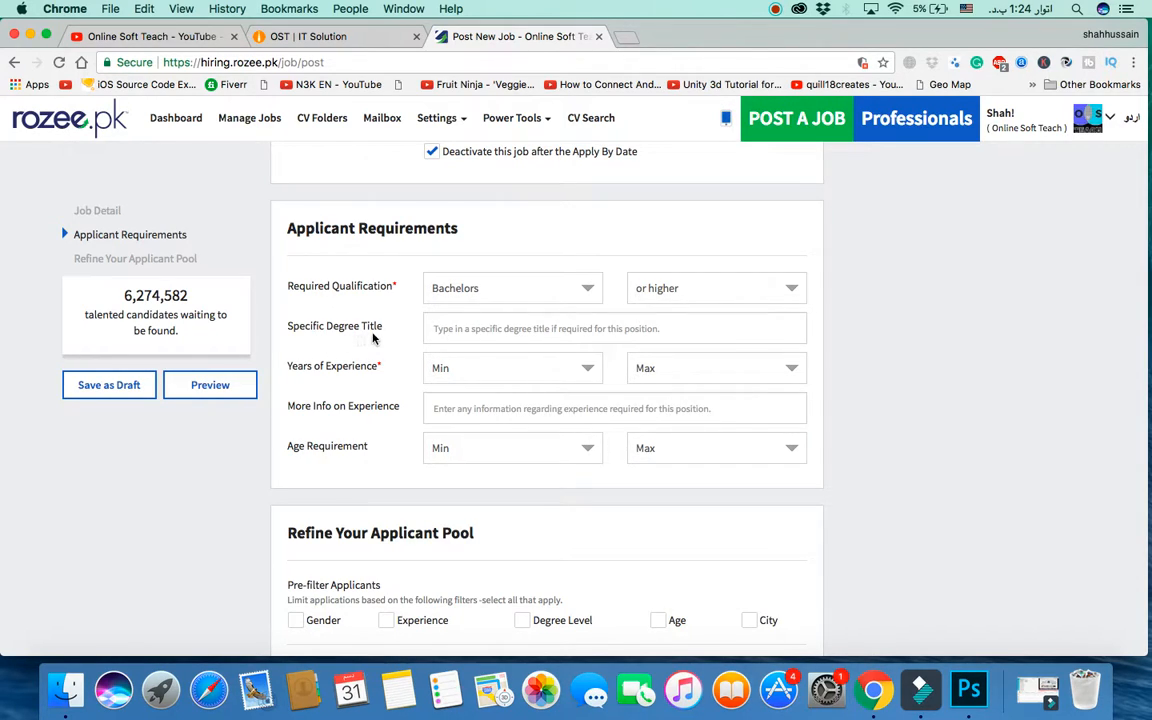
pyautogui.click(495, 331)
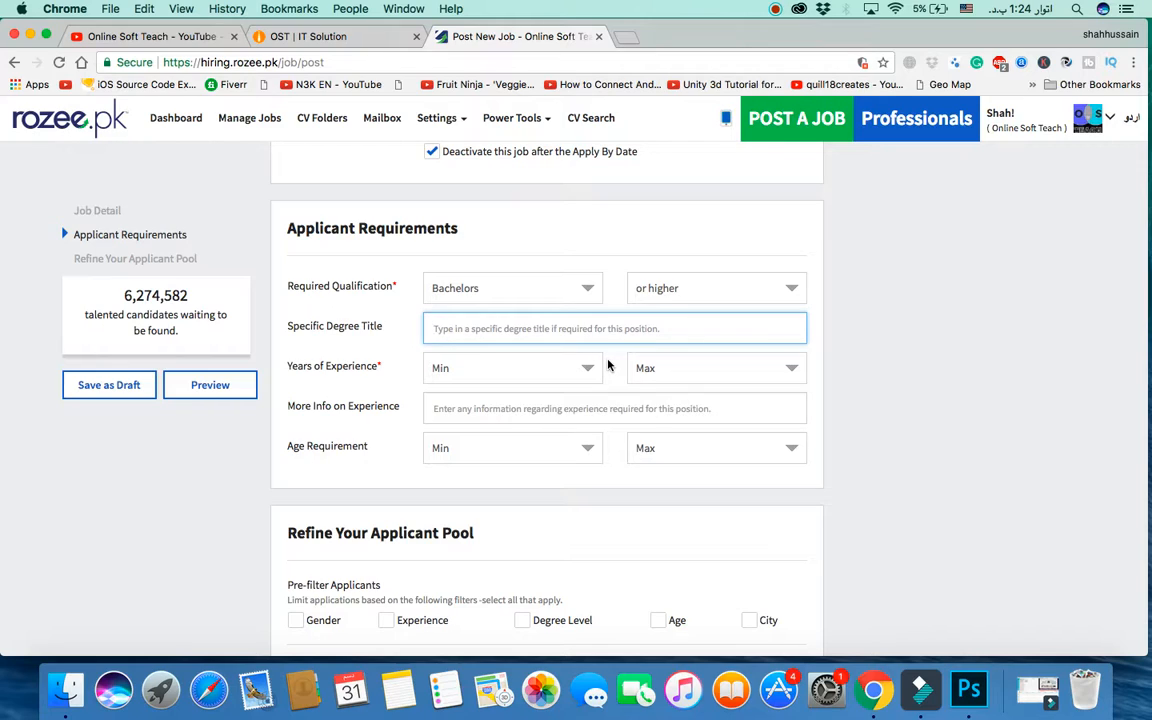
pyautogui.write('IT')
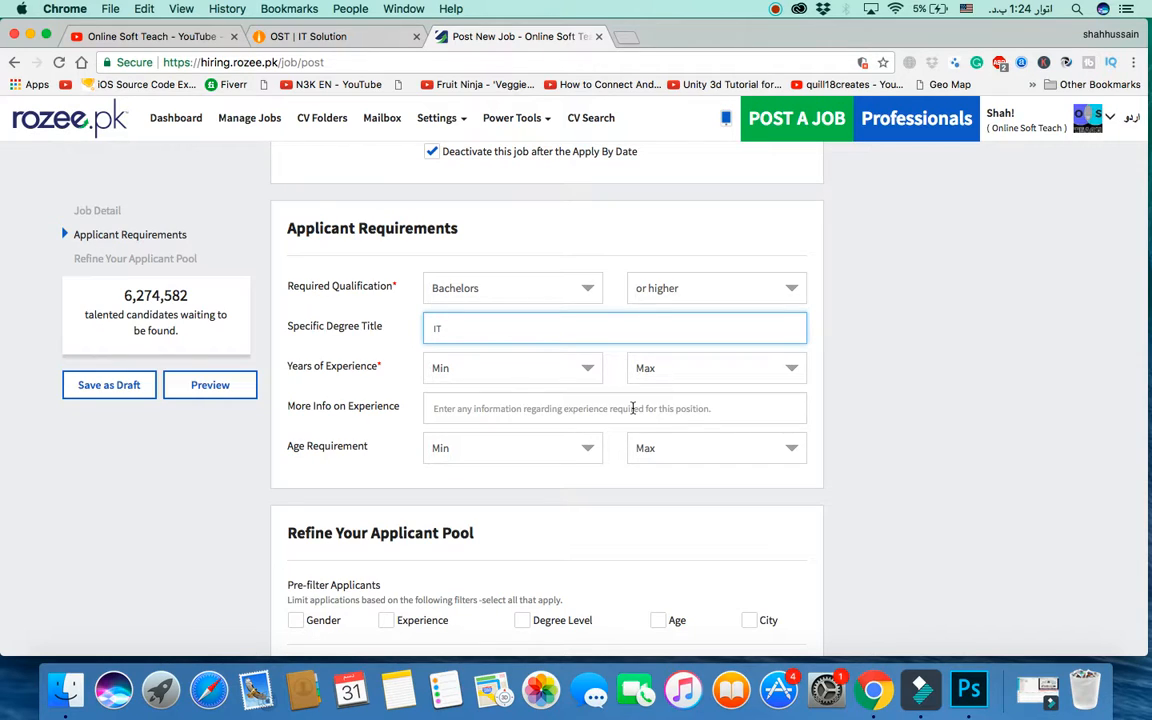
# Step: Set required experience to 1 Year through 3 Years
pyautogui.click(581, 374)
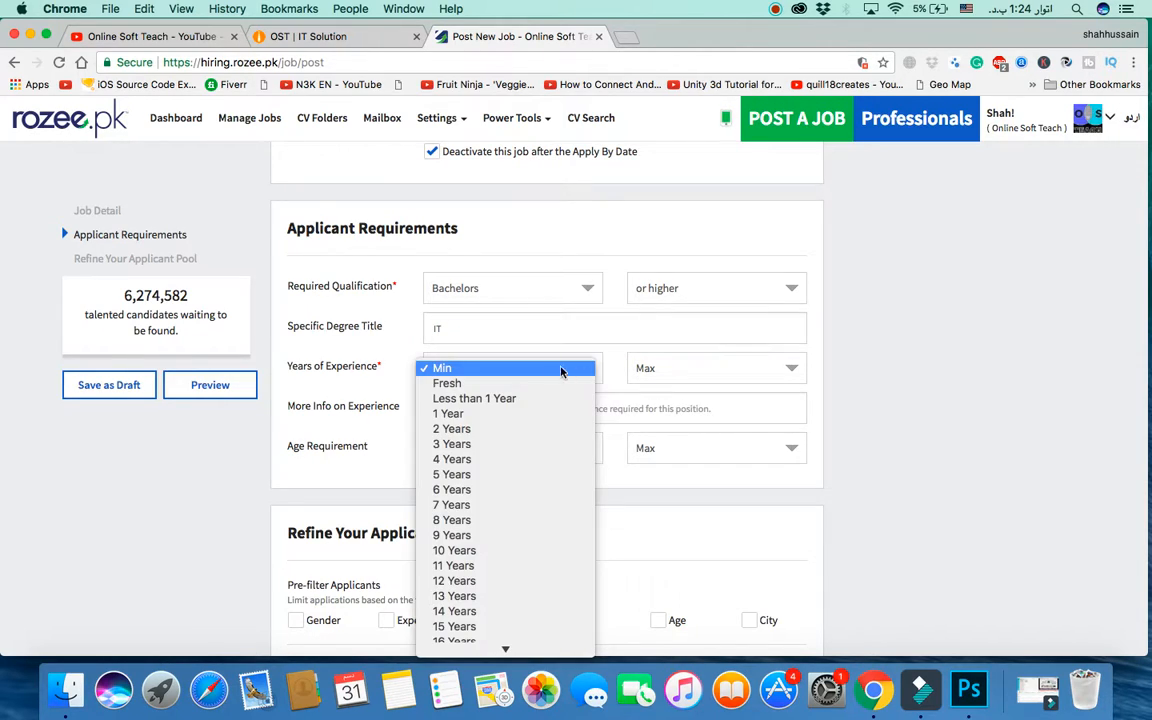
pyautogui.click(474, 416)
pyautogui.click(711, 373)
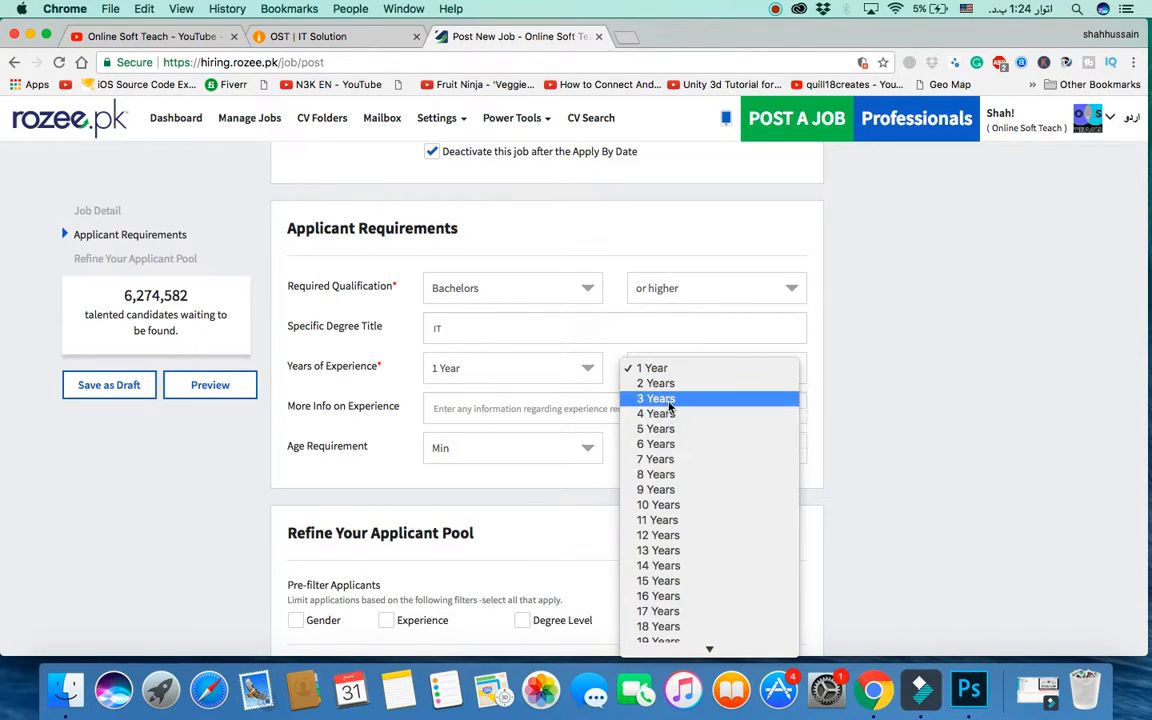
pyautogui.click(670, 400)
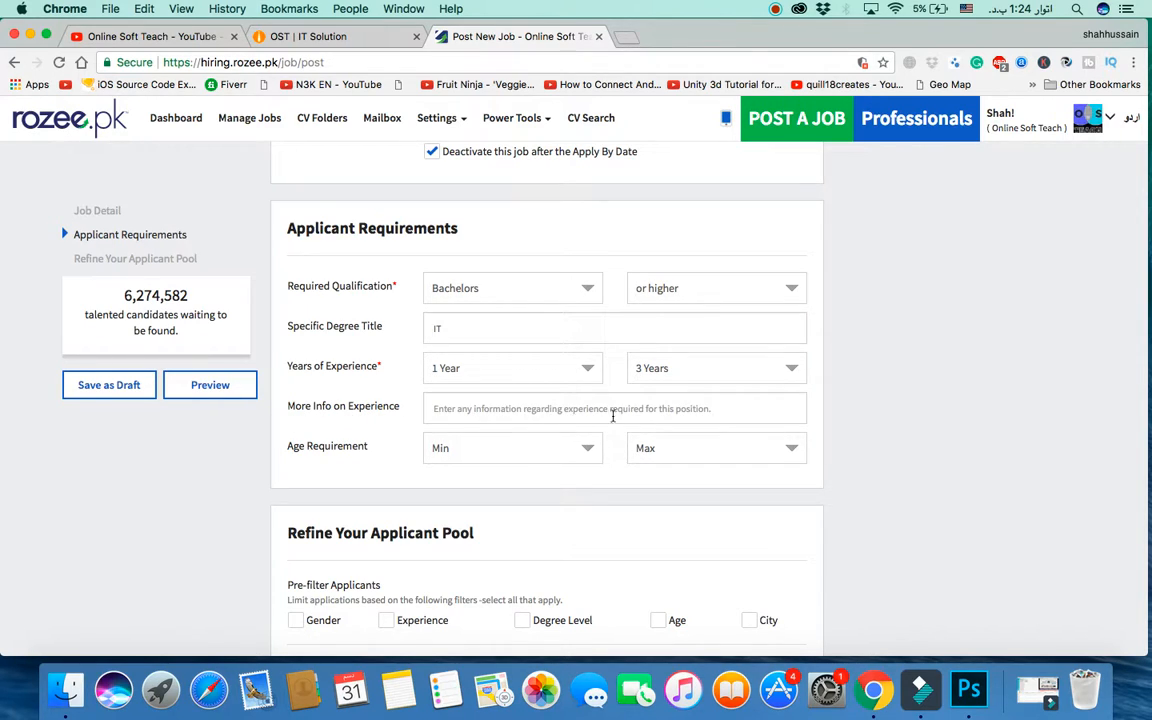
# Step: Set the applicant age range to 21–36
pyautogui.scroll(-2, 628, 414)
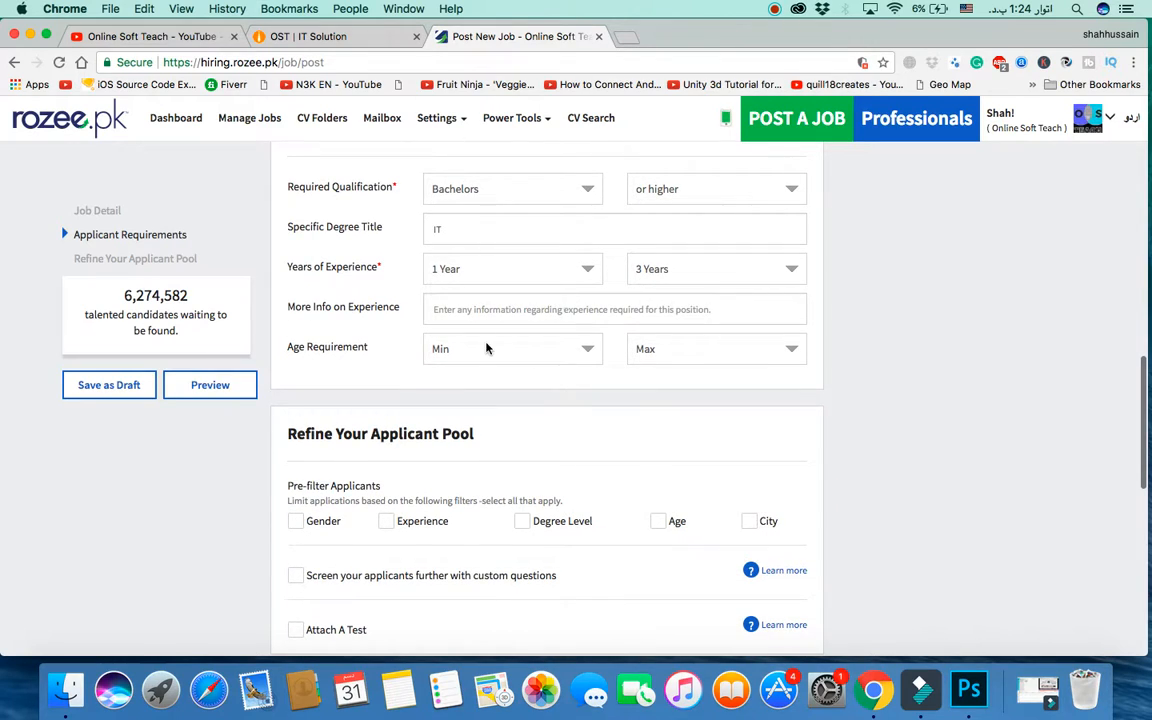
pyautogui.click(479, 352)
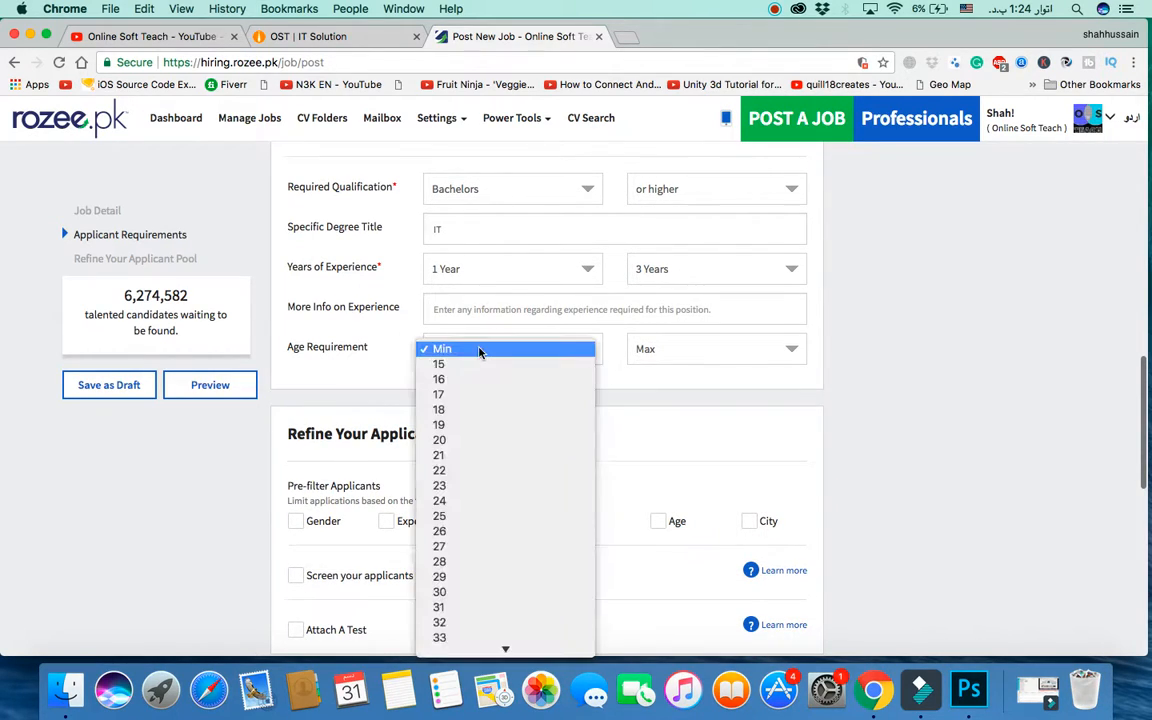
pyautogui.click(449, 455)
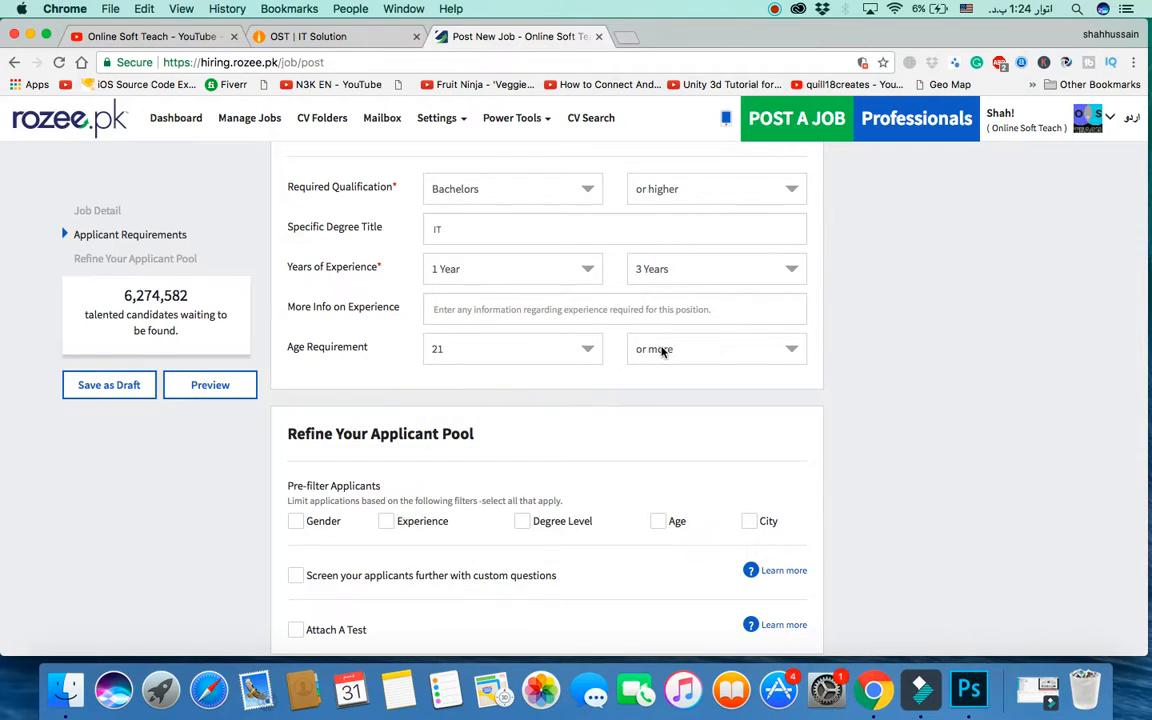
pyautogui.click(661, 351)
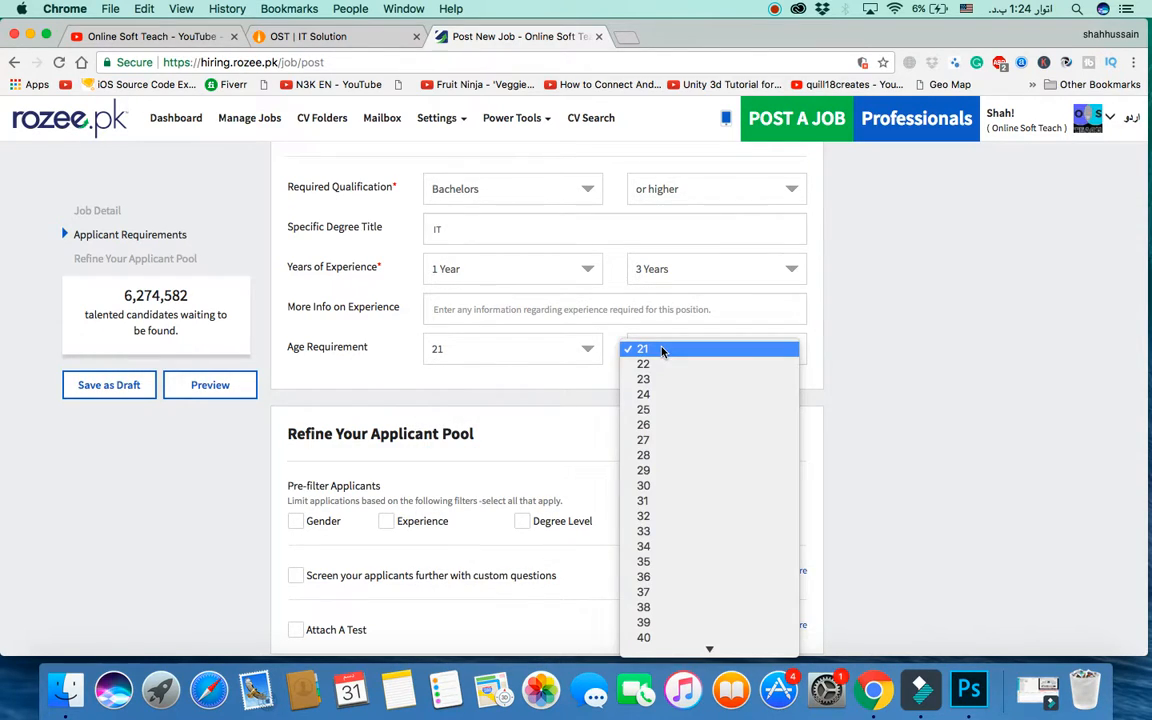
pyautogui.click(648, 577)
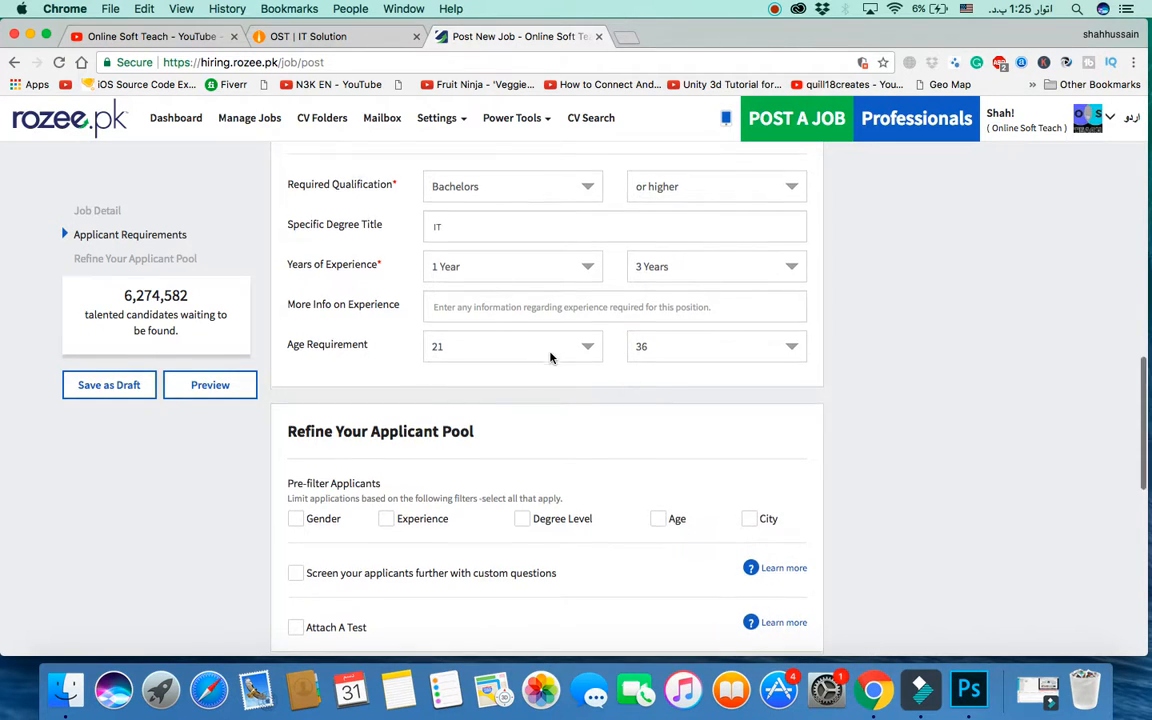
pyautogui.scroll(-3, 550, 357)
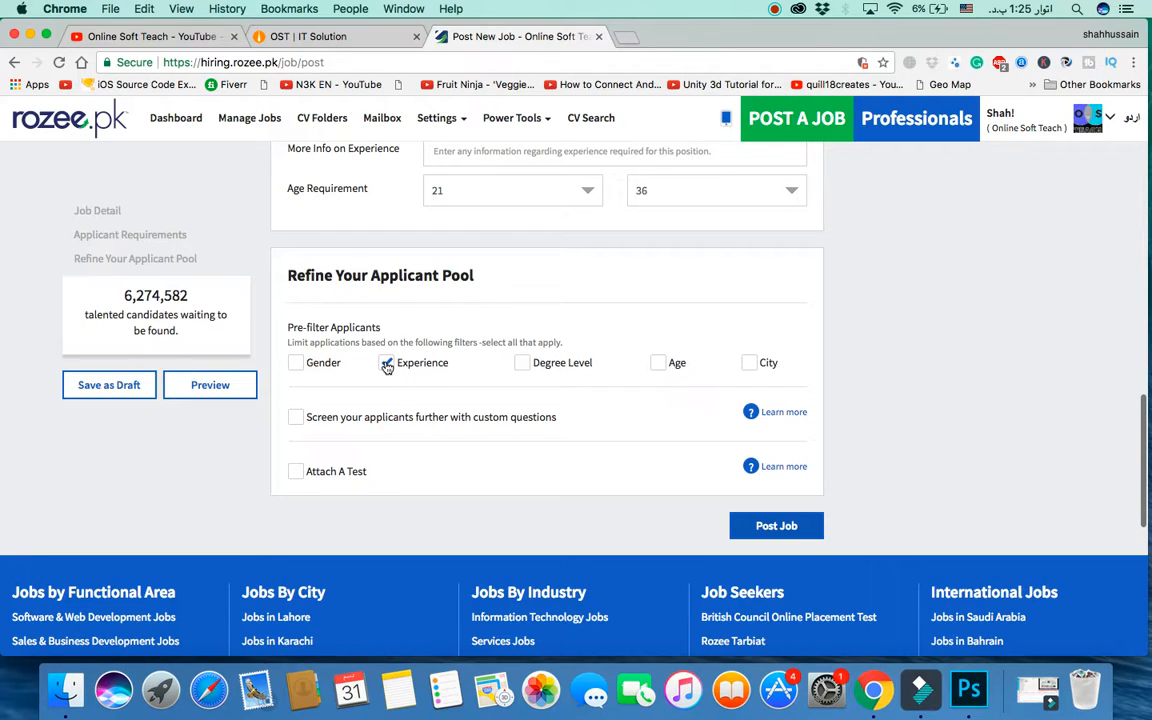
# Step: Pre-filter applicants by Degree Level and City, also accepting those Willing To Relocate
pyautogui.click(522, 363)
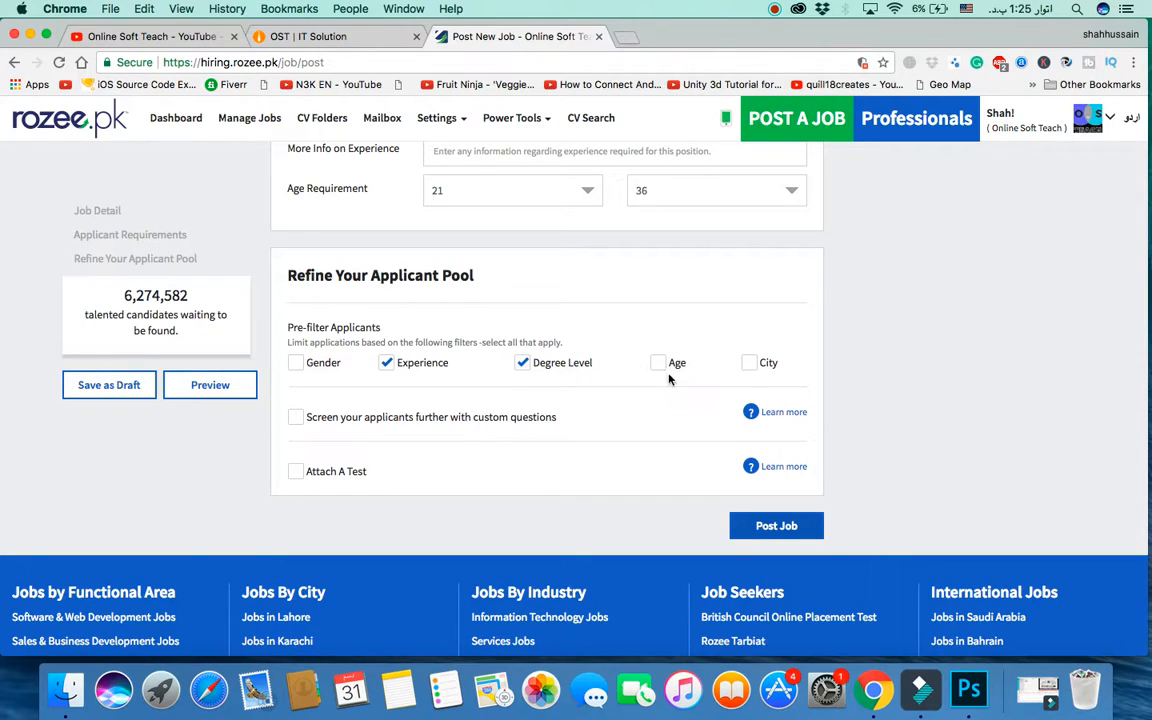
pyautogui.click(749, 363)
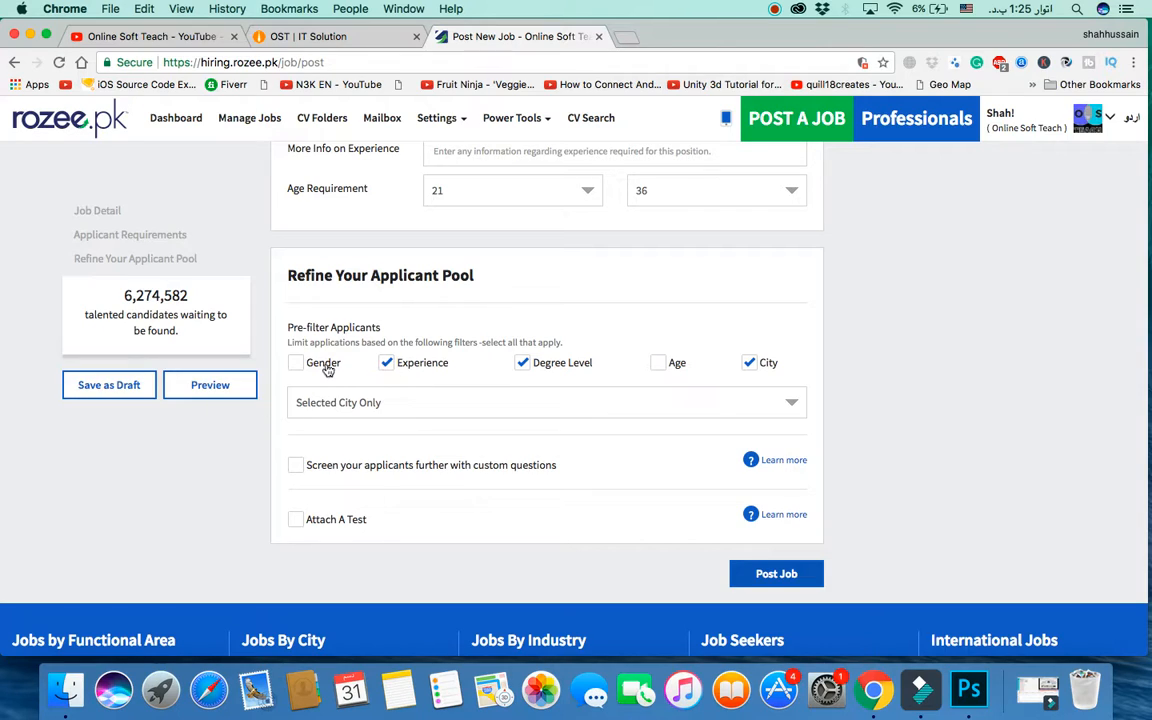
pyautogui.scroll(-3, 548, 450)
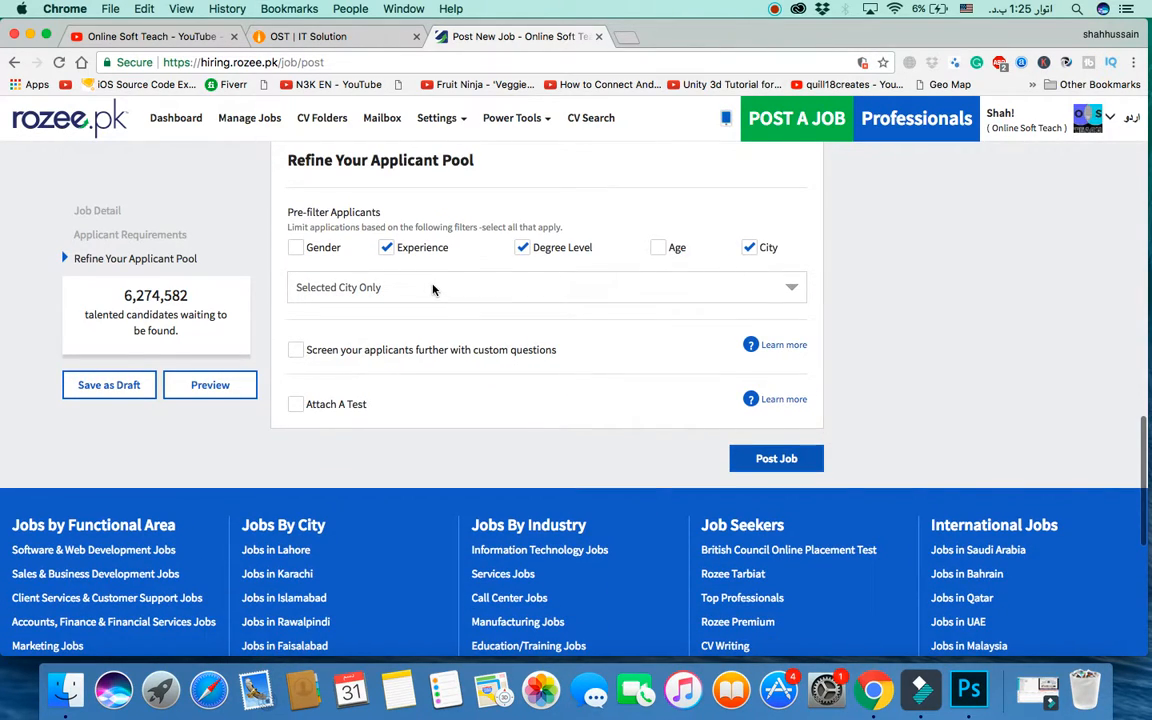
pyautogui.click(433, 289)
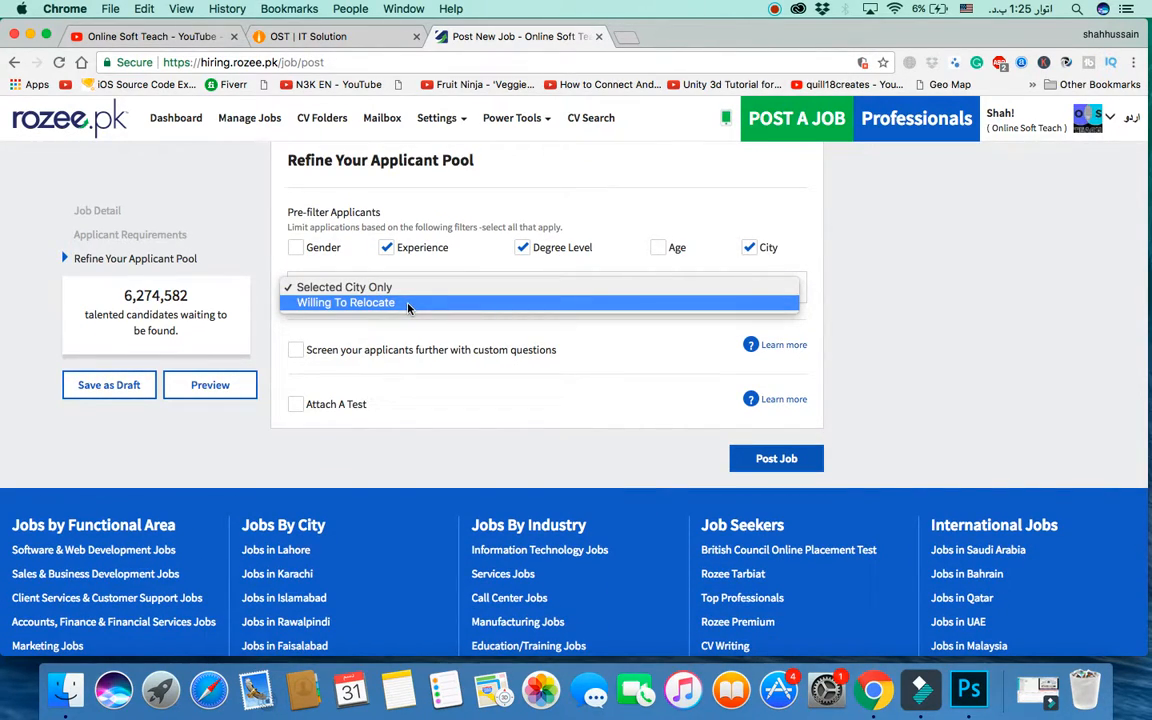
pyautogui.click(408, 304)
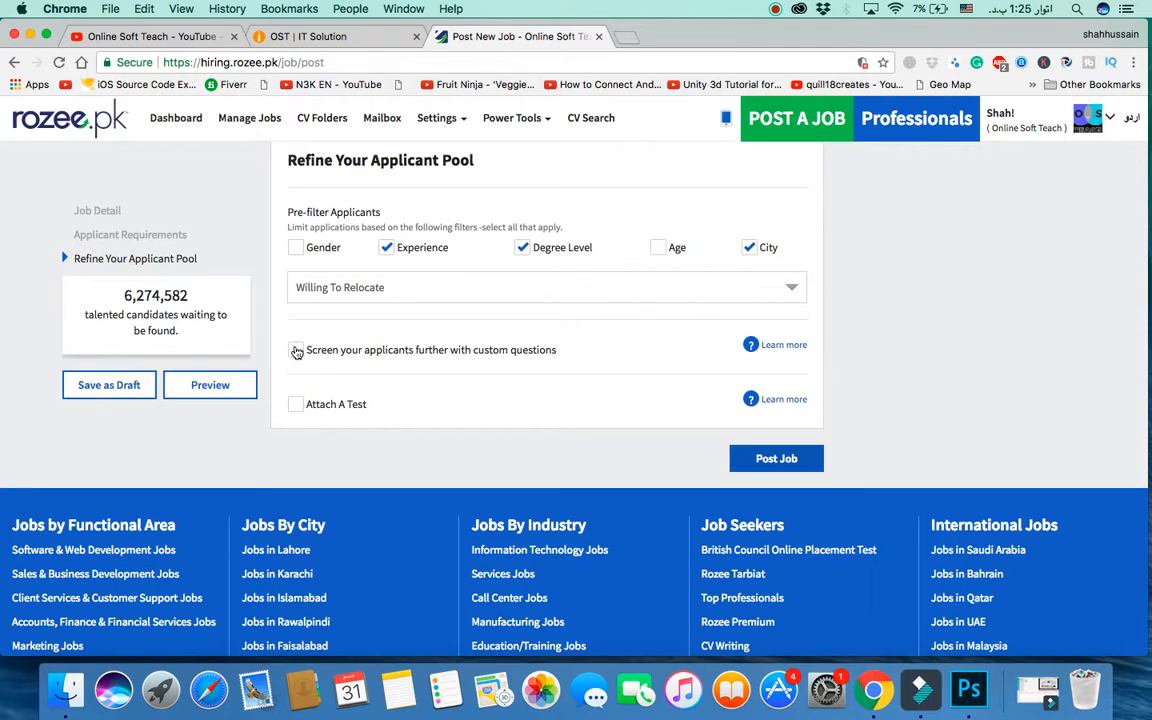
# Step: Leave custom screening questions off and enable Attach A Test
pyautogui.click(296, 351)
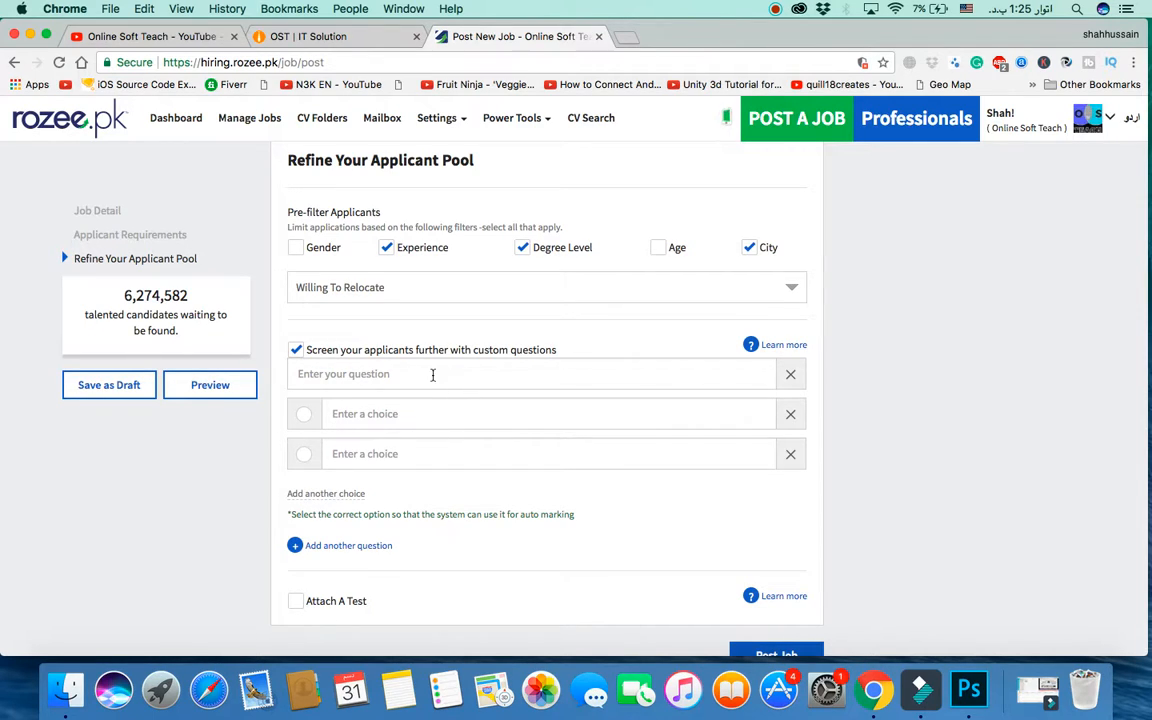
pyautogui.click(296, 350)
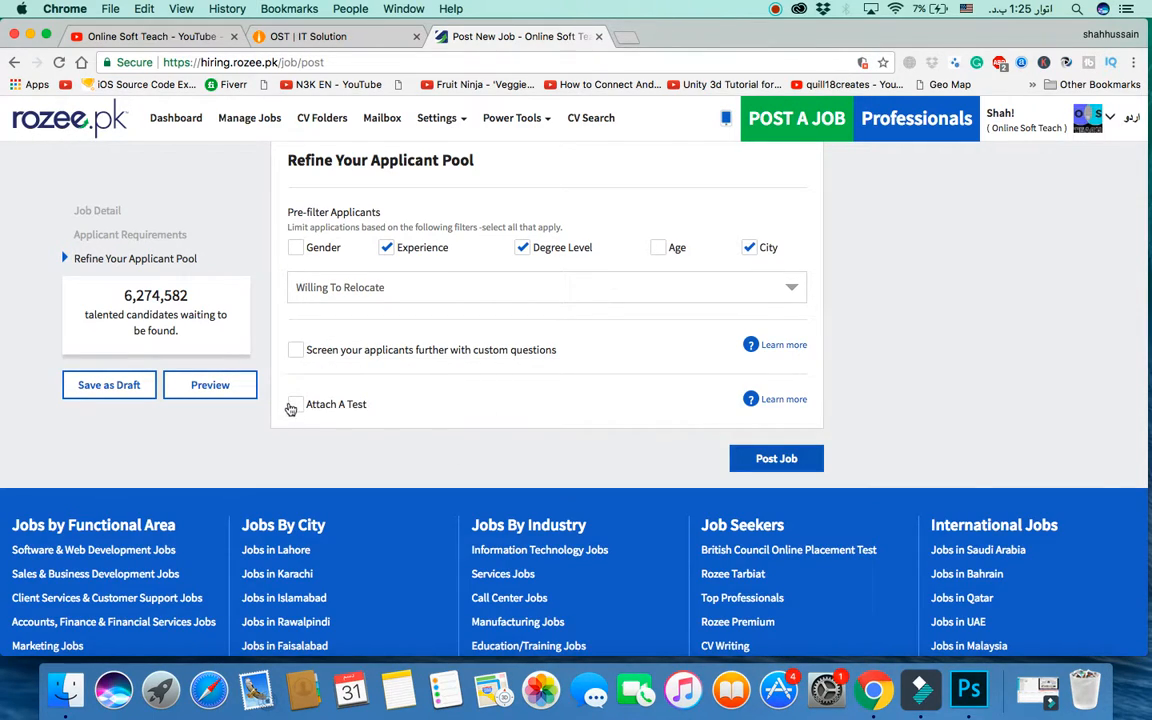
pyautogui.click(296, 405)
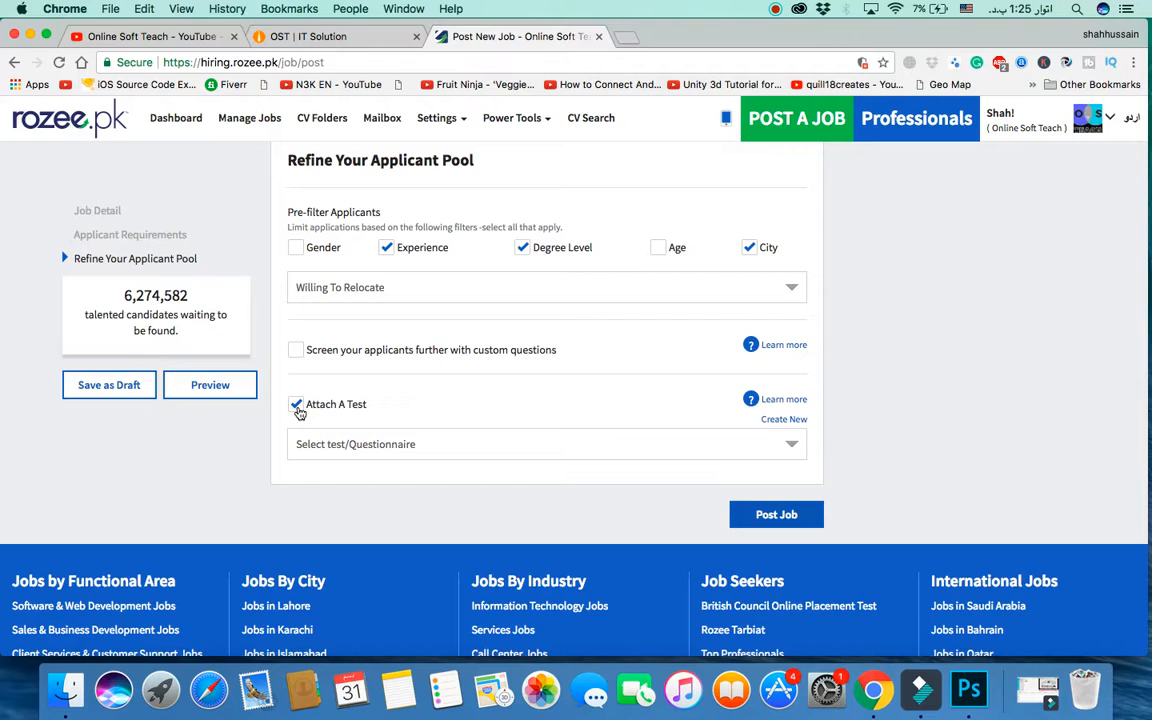
pyautogui.click(298, 410)
# Step: Proceed to test selection and browse the SEO and Online Article Writing and Blogging tests
pyautogui.click(780, 460)
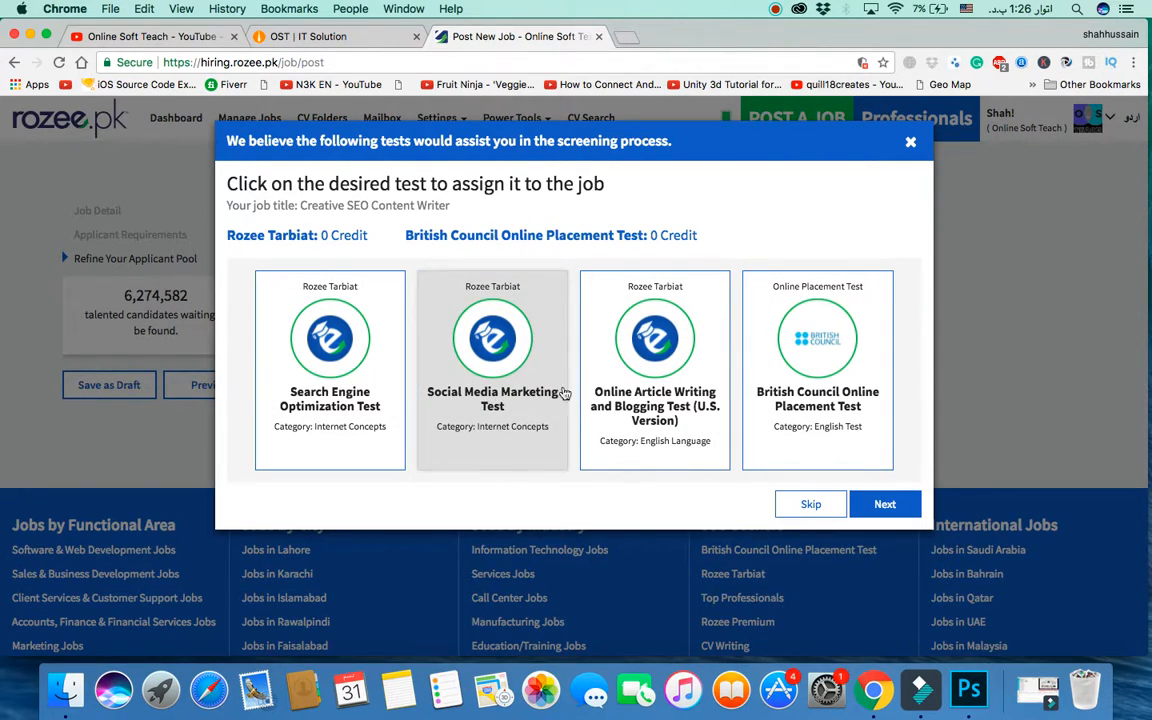
pyautogui.click(884, 504)
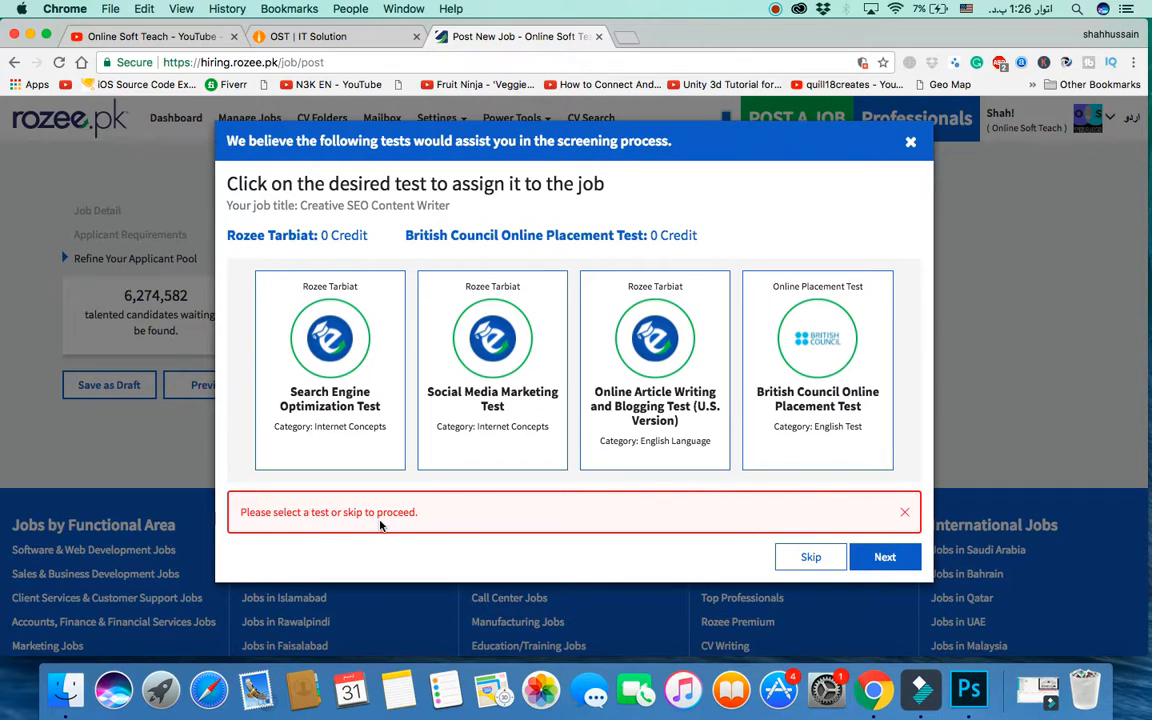
pyautogui.click(358, 373)
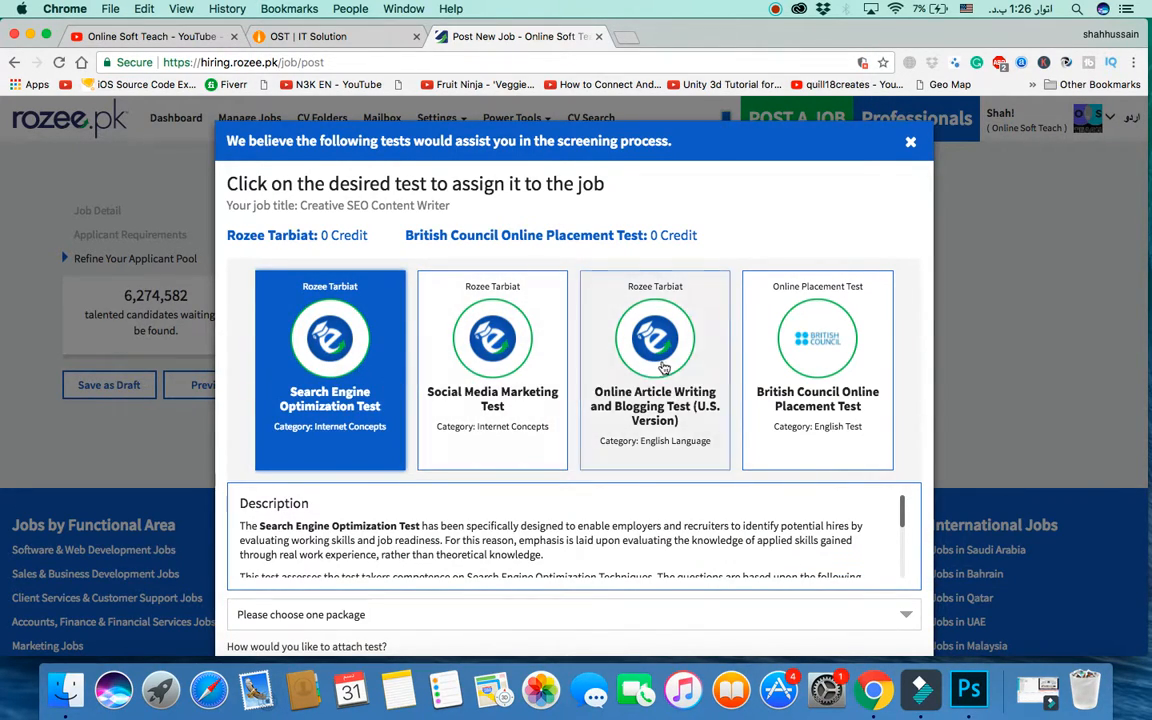
pyautogui.click(668, 372)
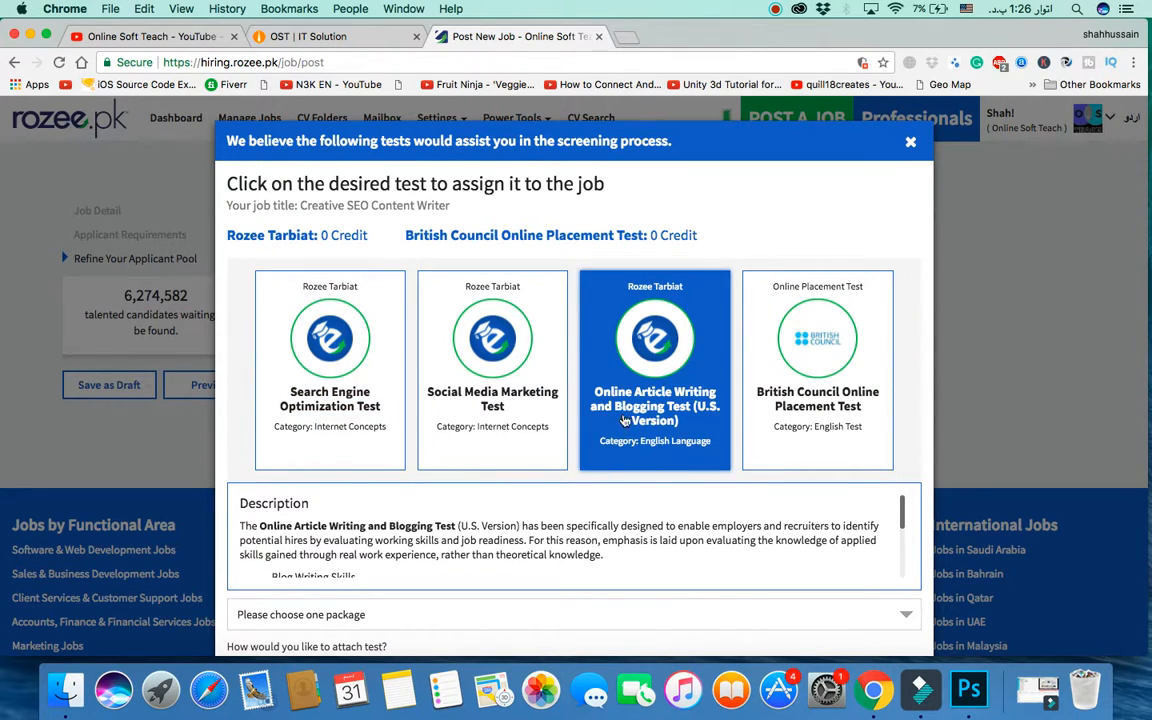
pyautogui.scroll(-5, 703, 519)
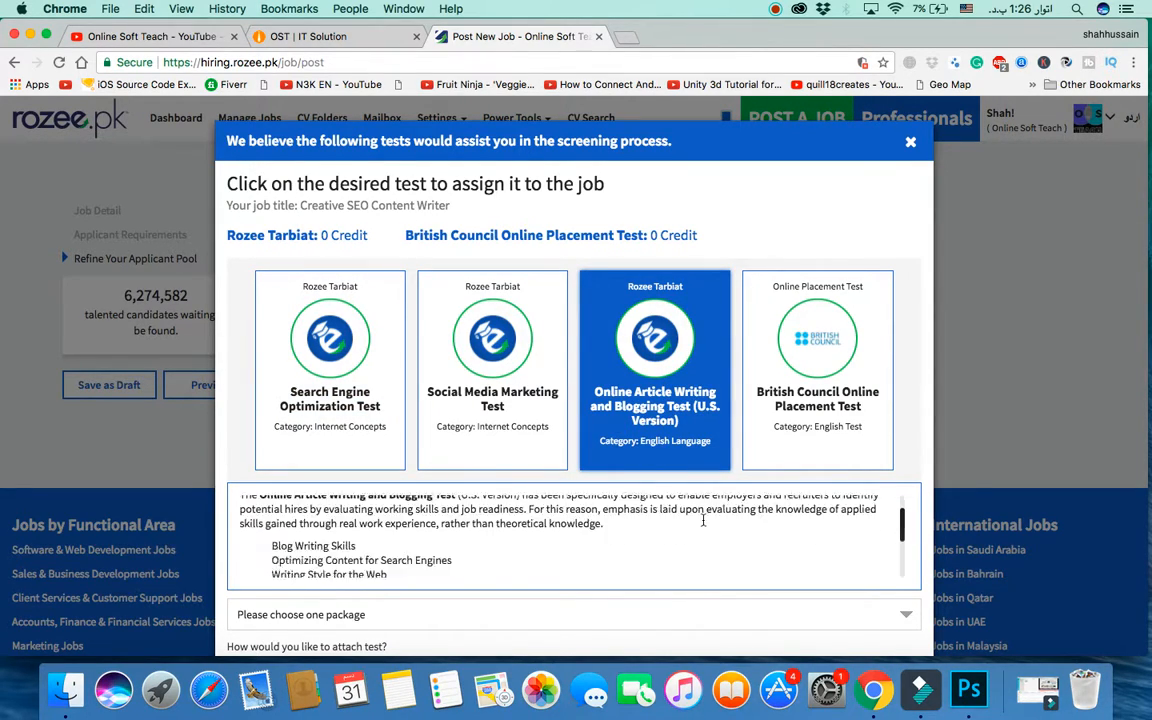
pyautogui.scroll(-2, 590, 494)
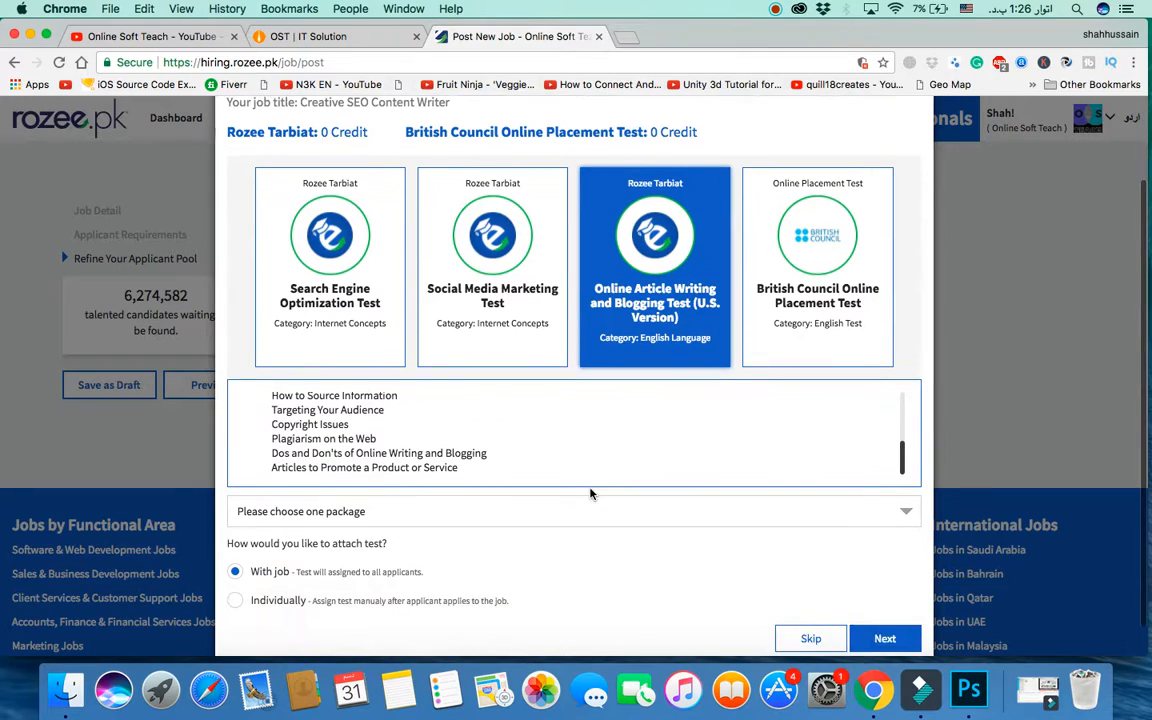
pyautogui.scroll(5, 499, 455)
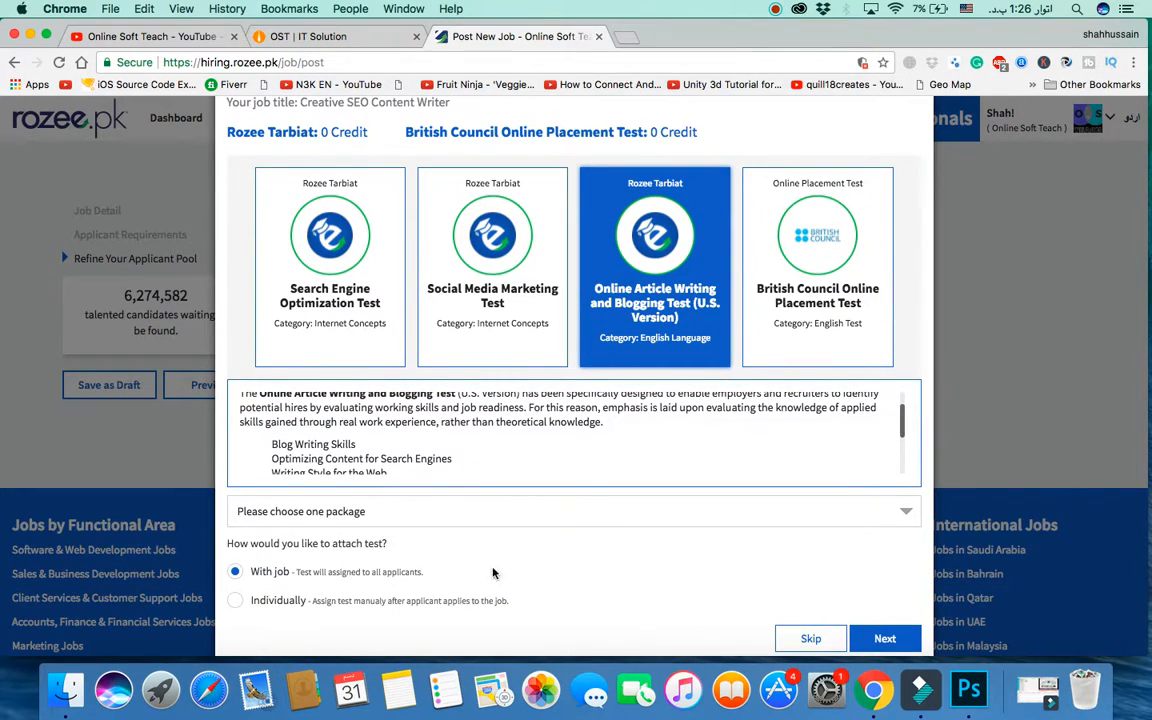
pyautogui.scroll(-1, 548, 520)
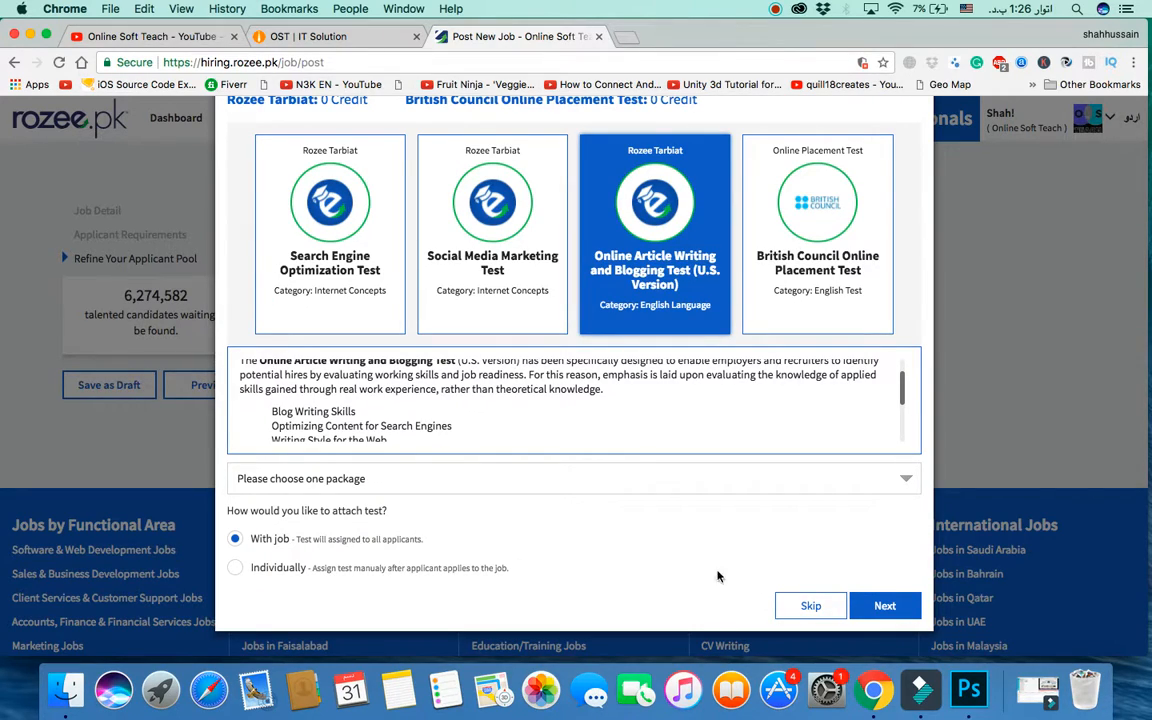
# Step: Switch the attach option to Individually and skip the test package dialog
pyautogui.click(882, 607)
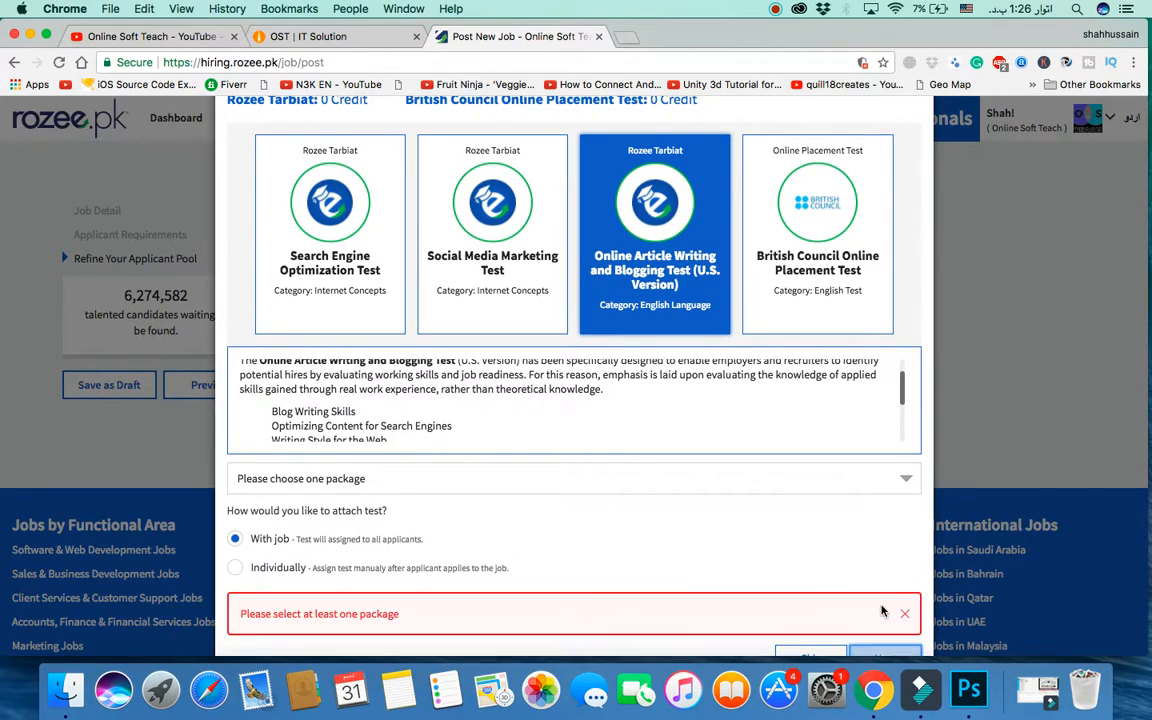
pyautogui.click(272, 567)
pyautogui.scroll(-2, 869, 533)
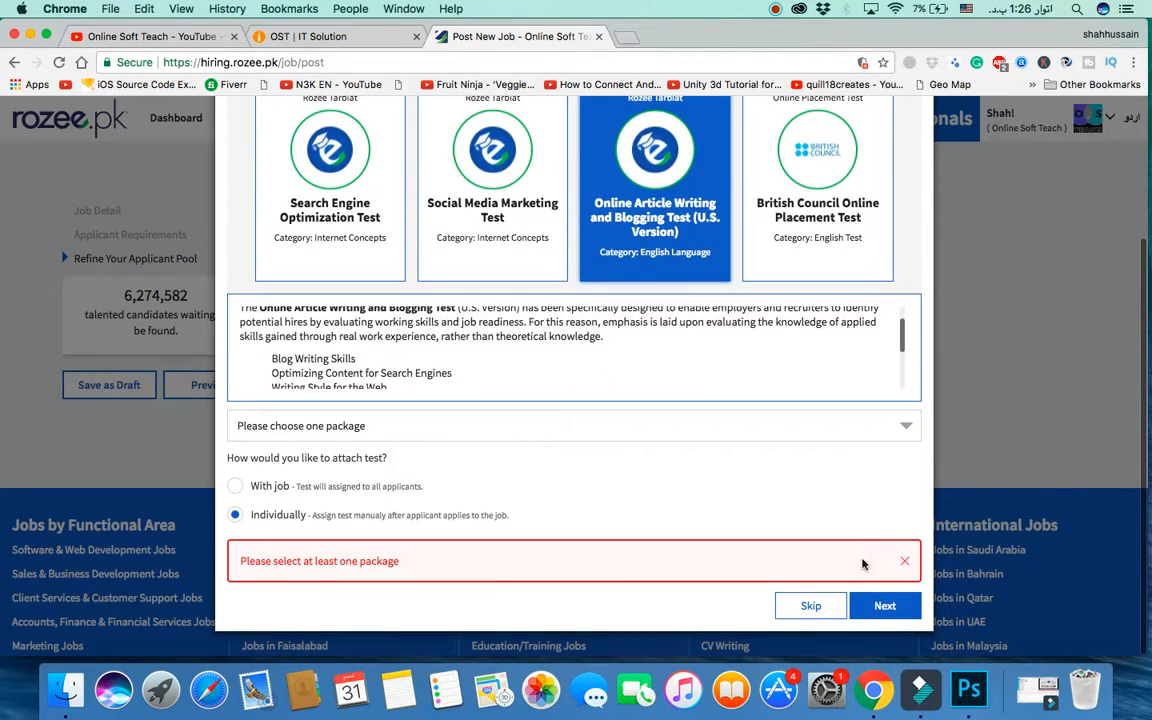
pyautogui.click(812, 607)
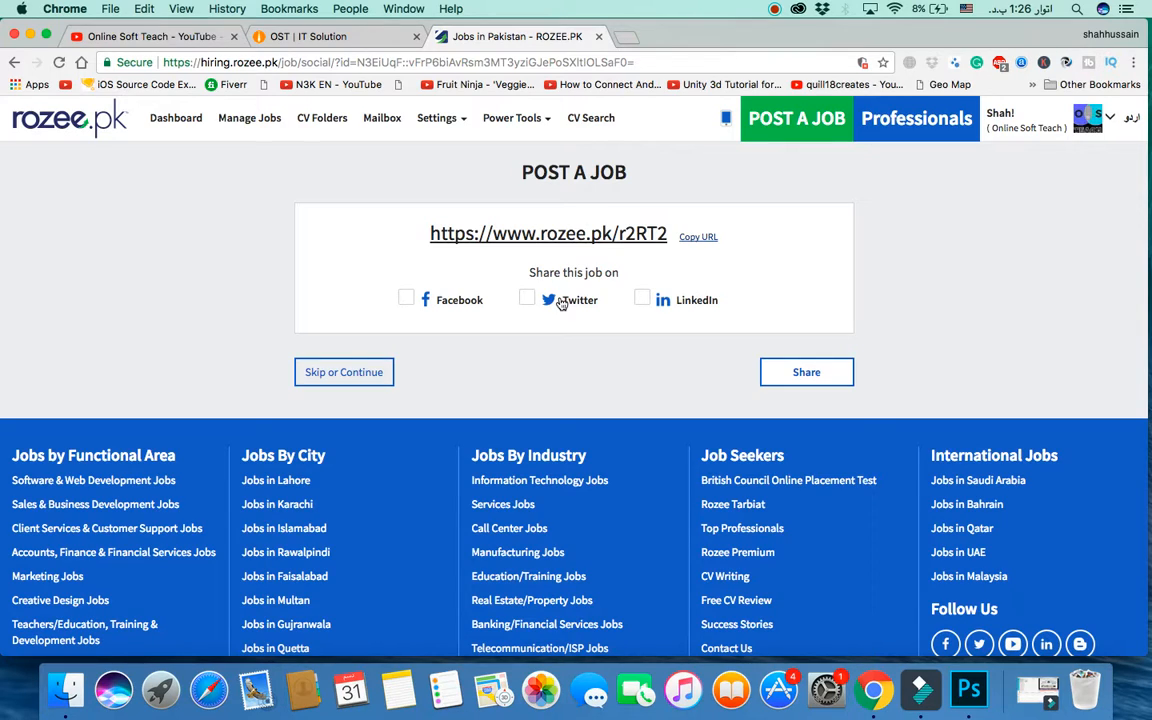
# Step: Skip sharing the job link and continue to the job packages page
pyautogui.click(350, 374)
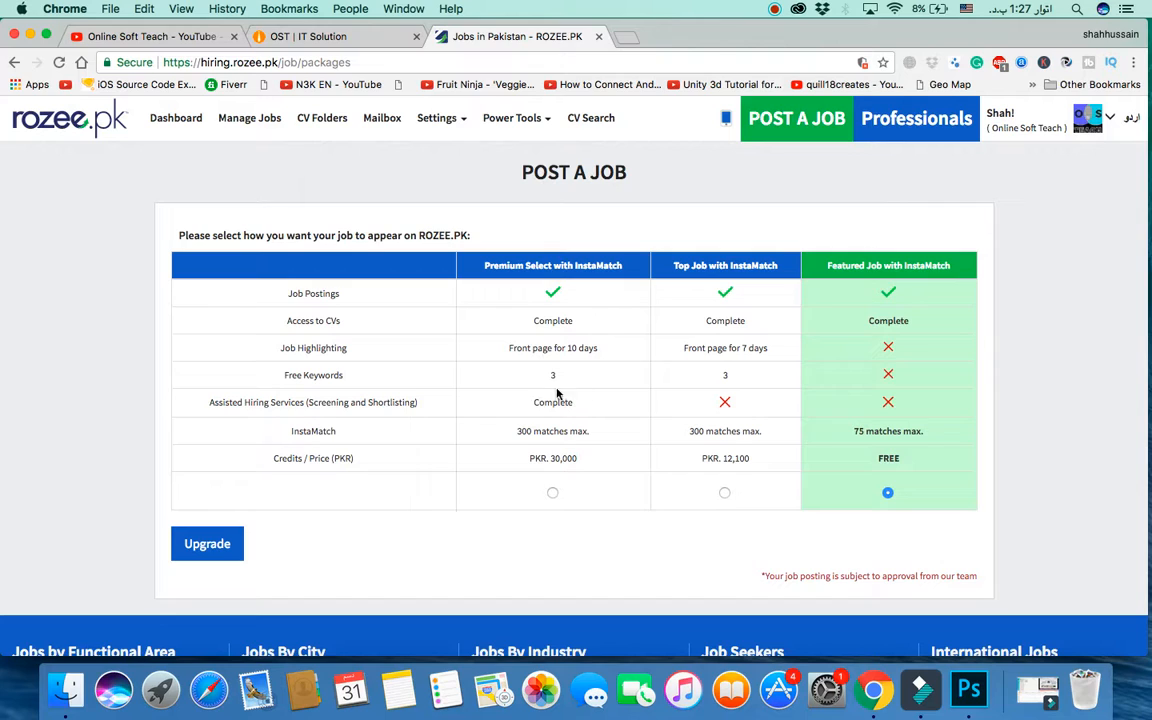
# Step: Review the package table and submit the job with the free Featured Job with InstaMatch package
pyautogui.scroll(-5, 778, 490)
pyautogui.scroll(5, 850, 420)
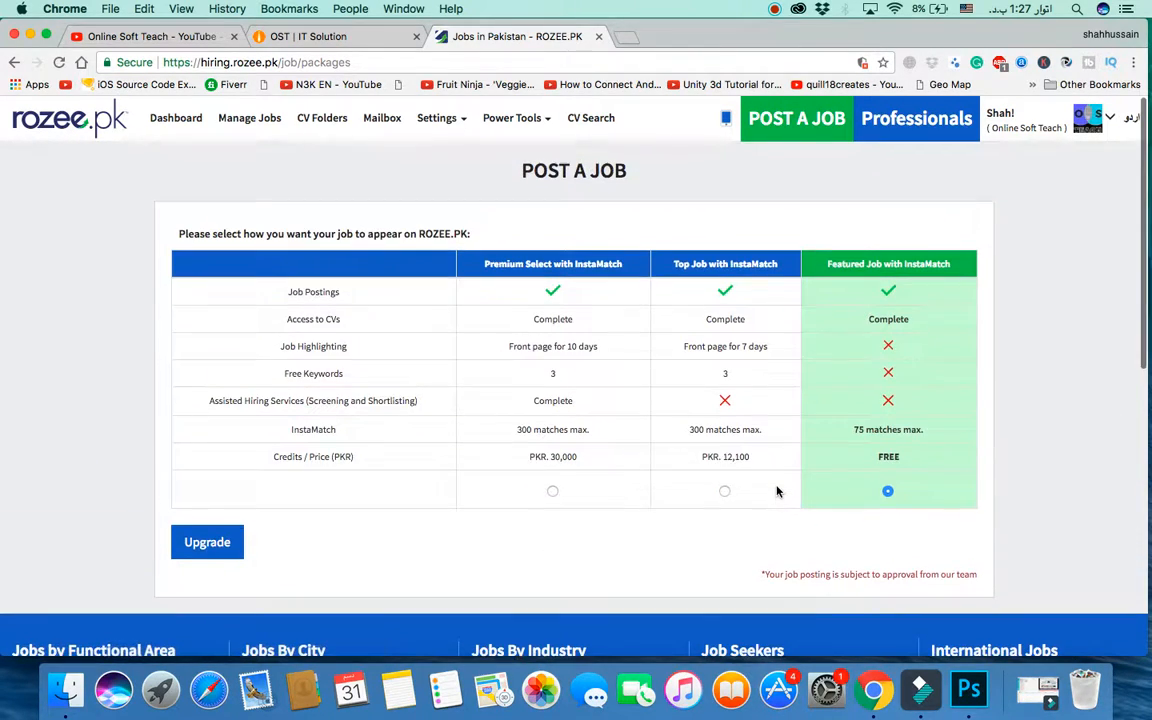
pyautogui.scroll(-1, 905, 343)
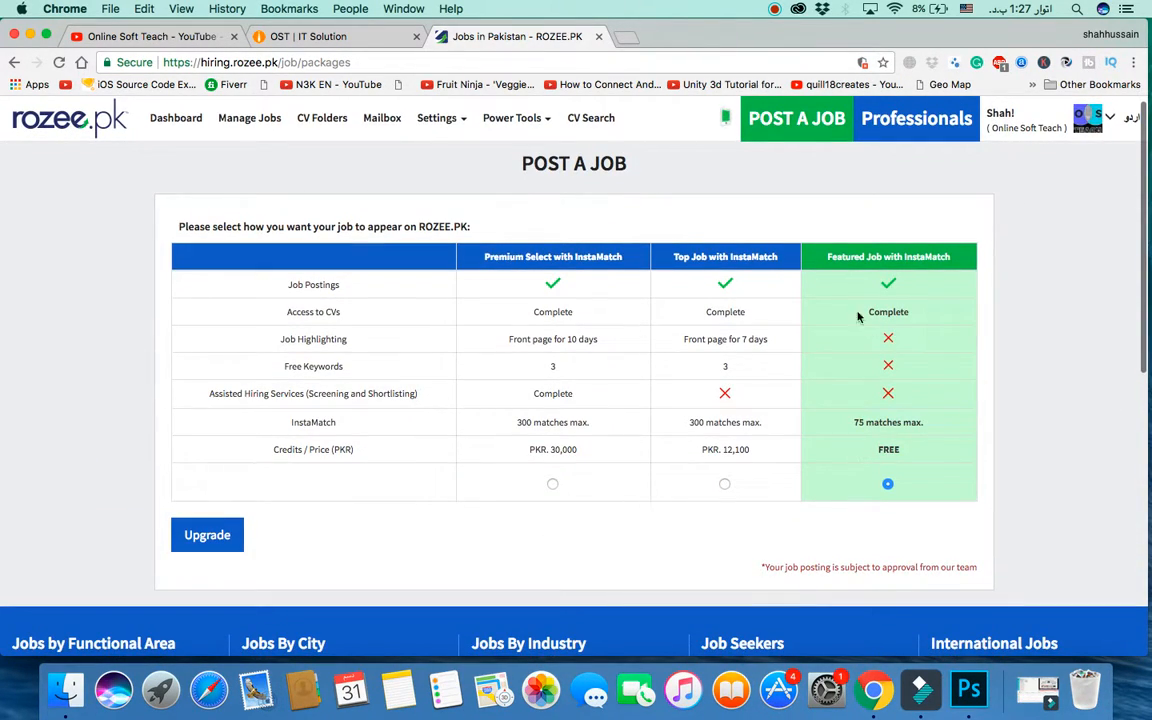
pyautogui.scroll(-3, 800, 350)
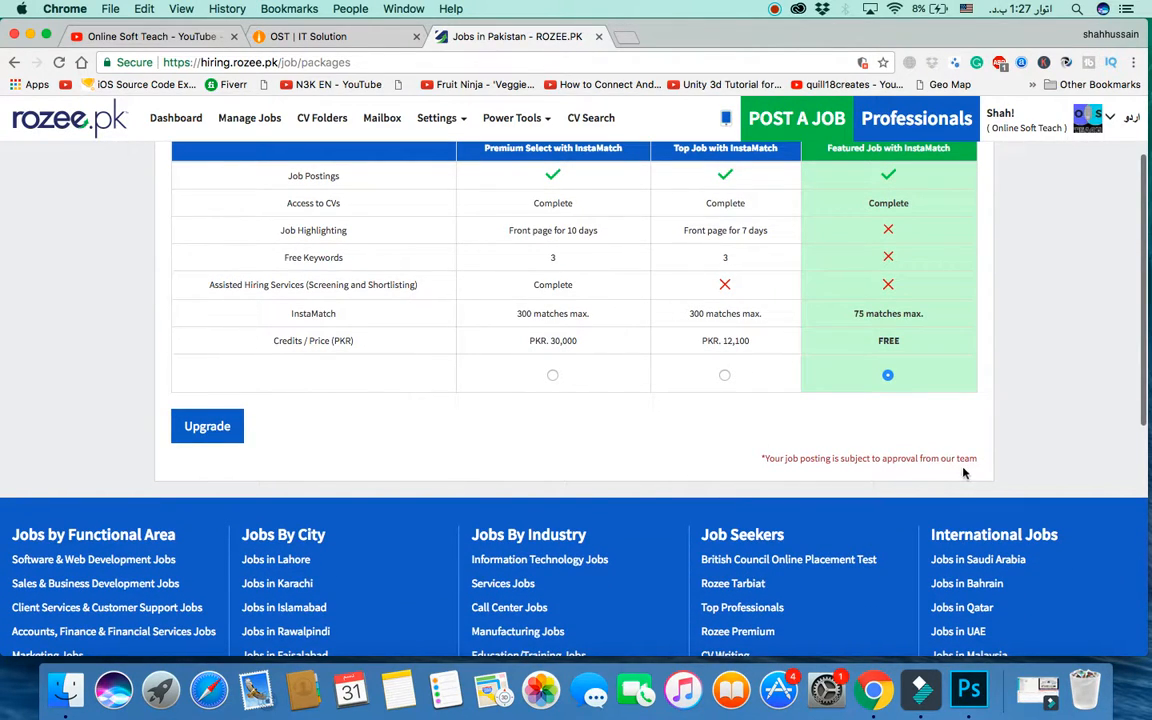
pyautogui.scroll(2, 500, 410)
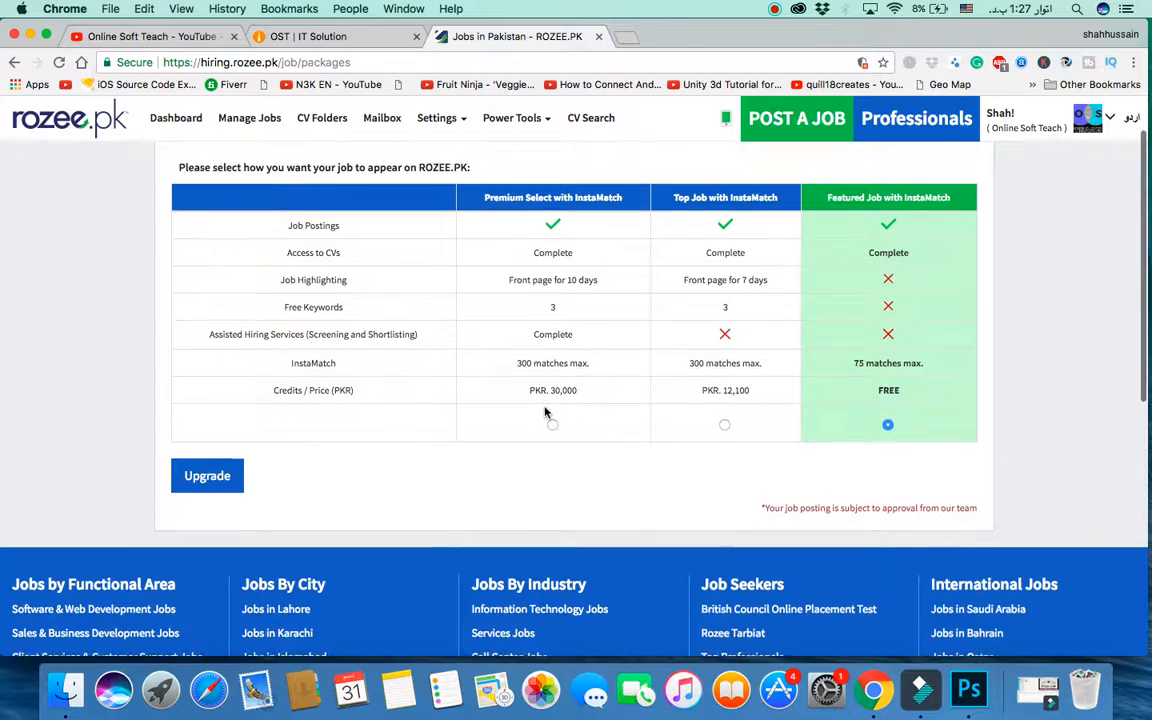
pyautogui.click(217, 485)
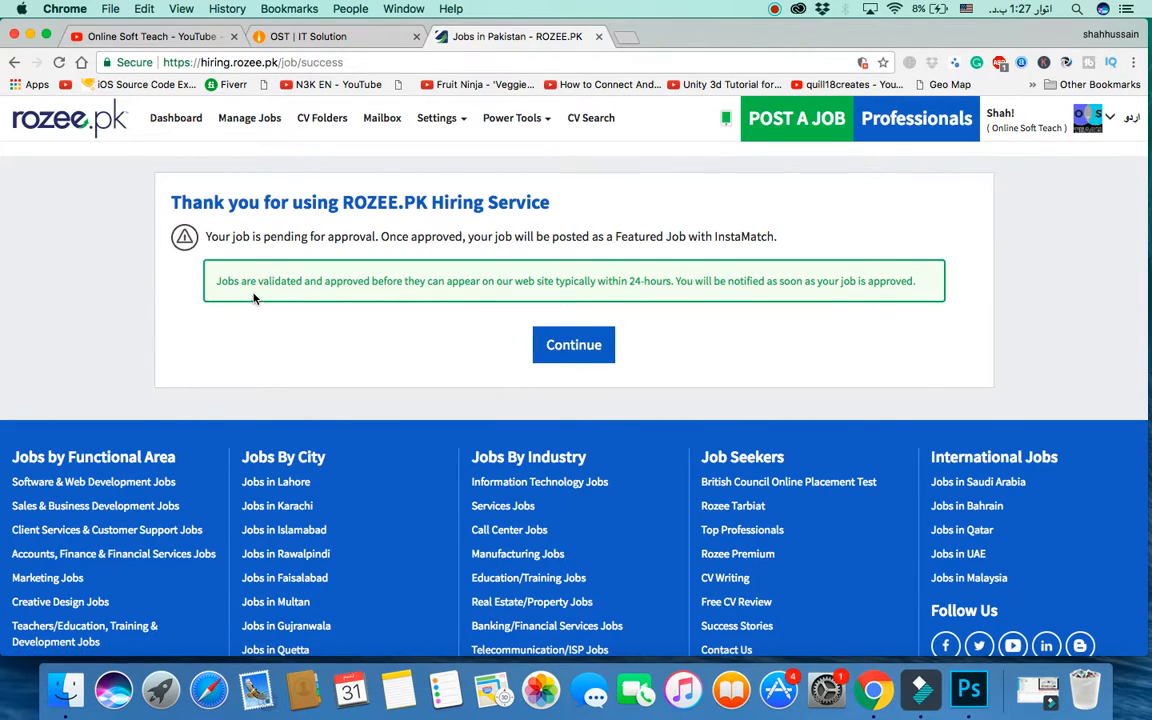
# Step: Continue from the thank-you page to Manage Jobs to see the pending Featured job
pyautogui.click(574, 347)
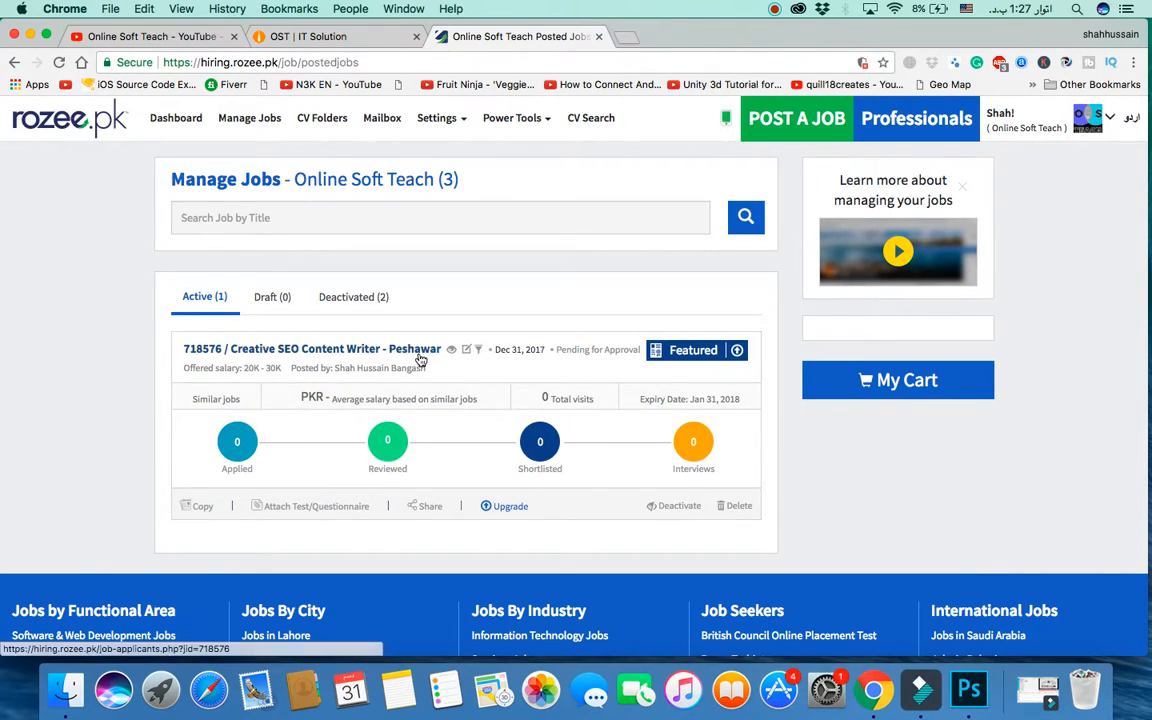
# Step: Open the Creative SEO Content Writer applicants page in a new tab and show its public preview
pyautogui.click(318, 350)
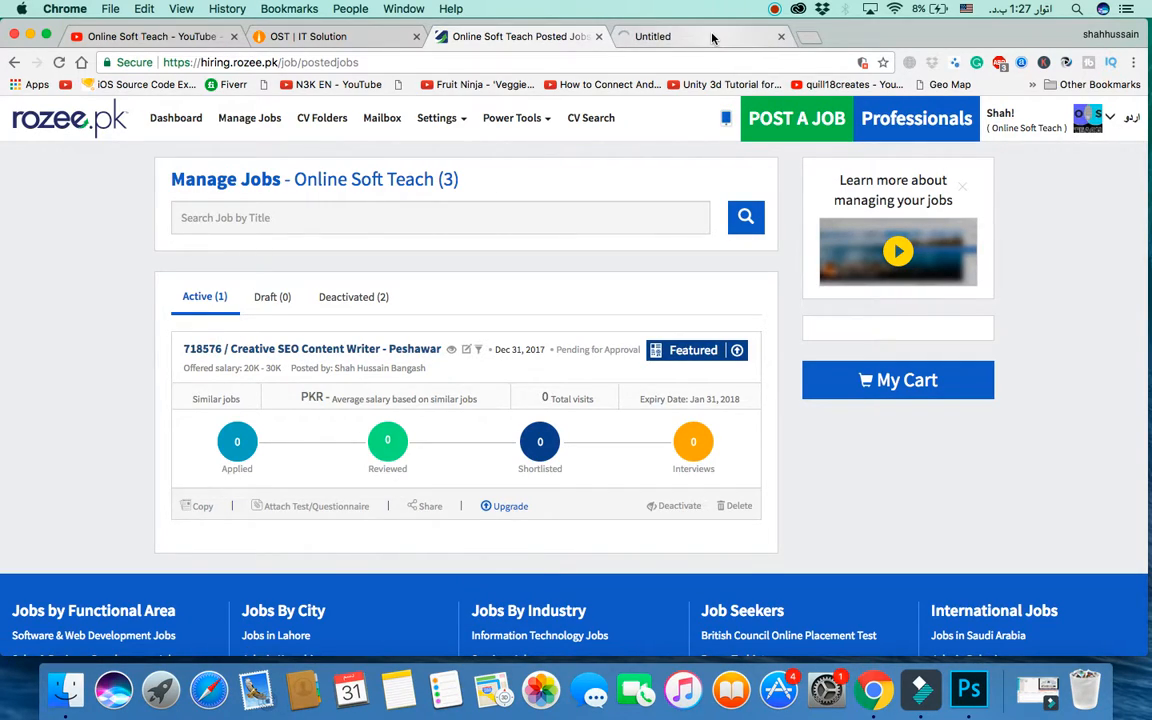
pyautogui.click(712, 37)
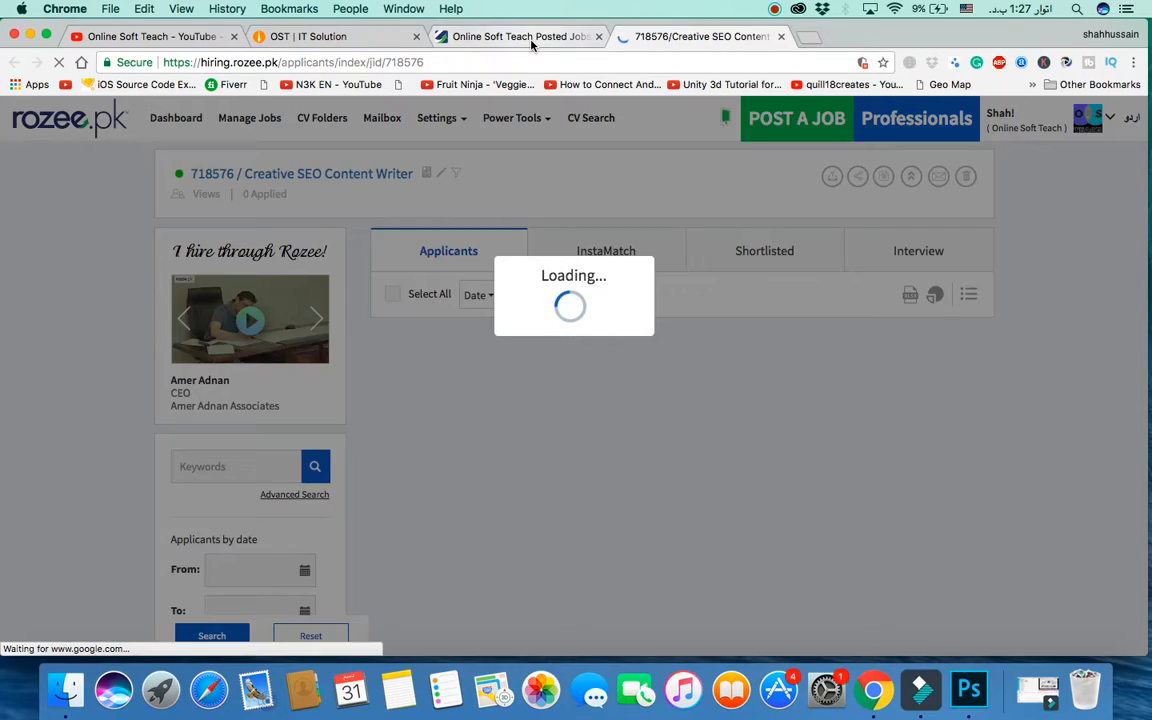
pyautogui.click(477, 34)
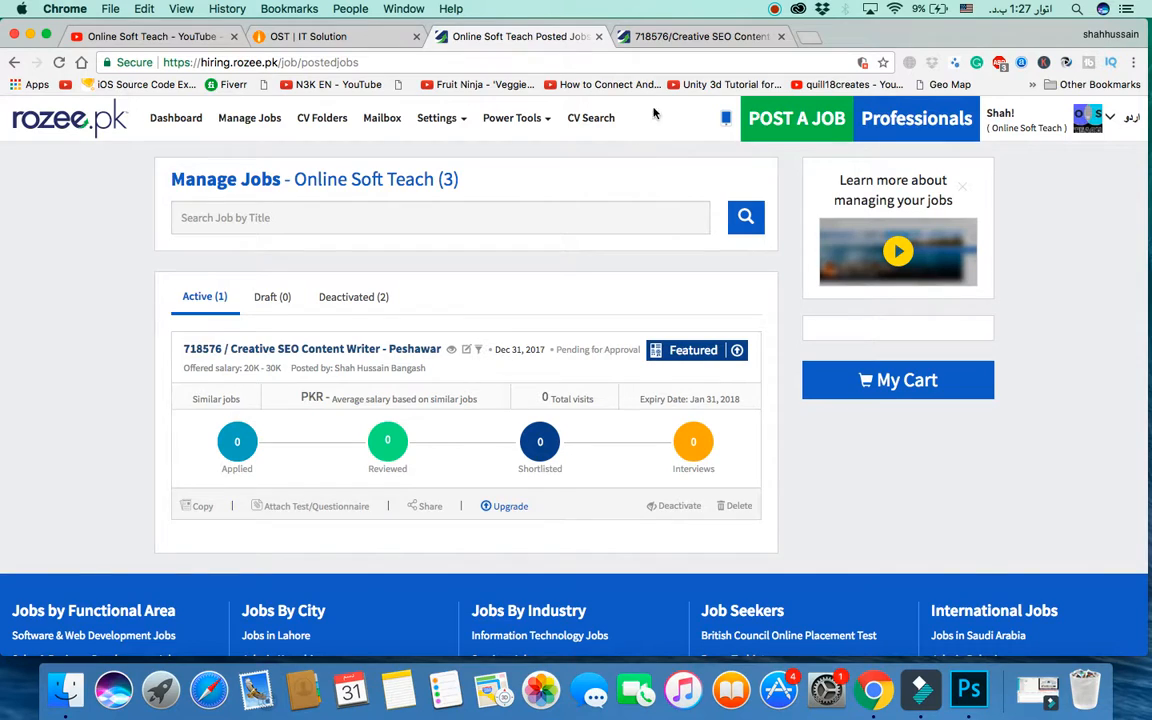
pyautogui.click(690, 36)
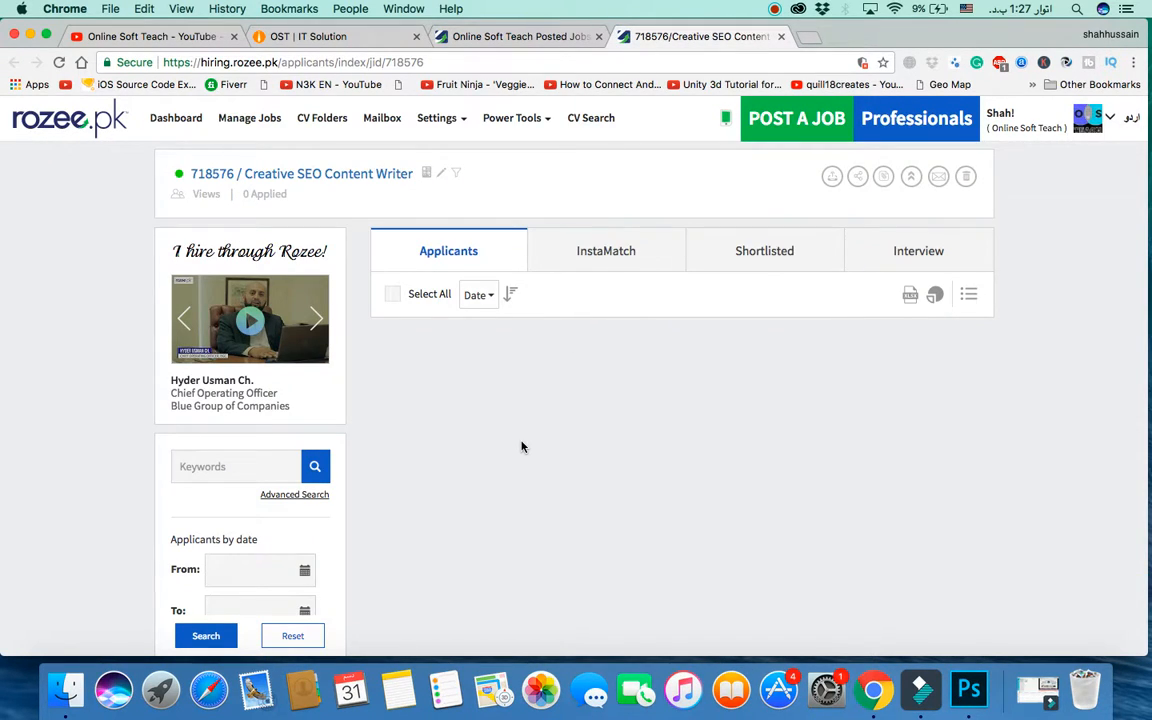
pyautogui.scroll(-3, 512, 404)
pyautogui.scroll(3, 470, 522)
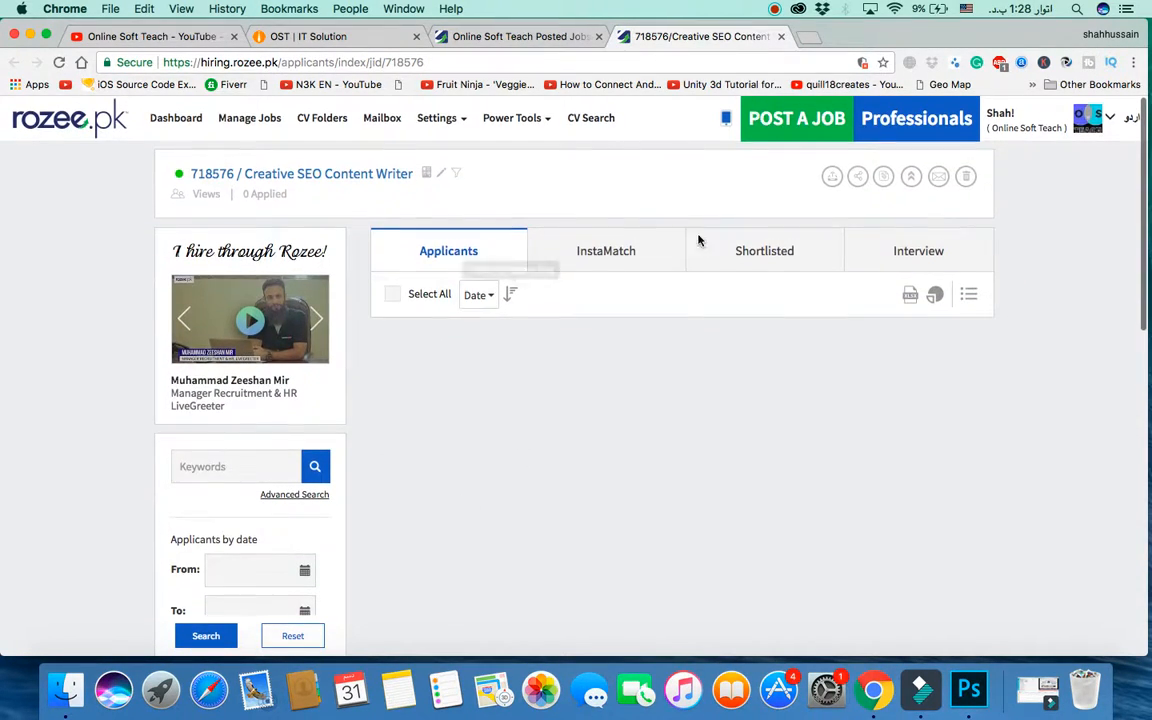
pyautogui.click(366, 175)
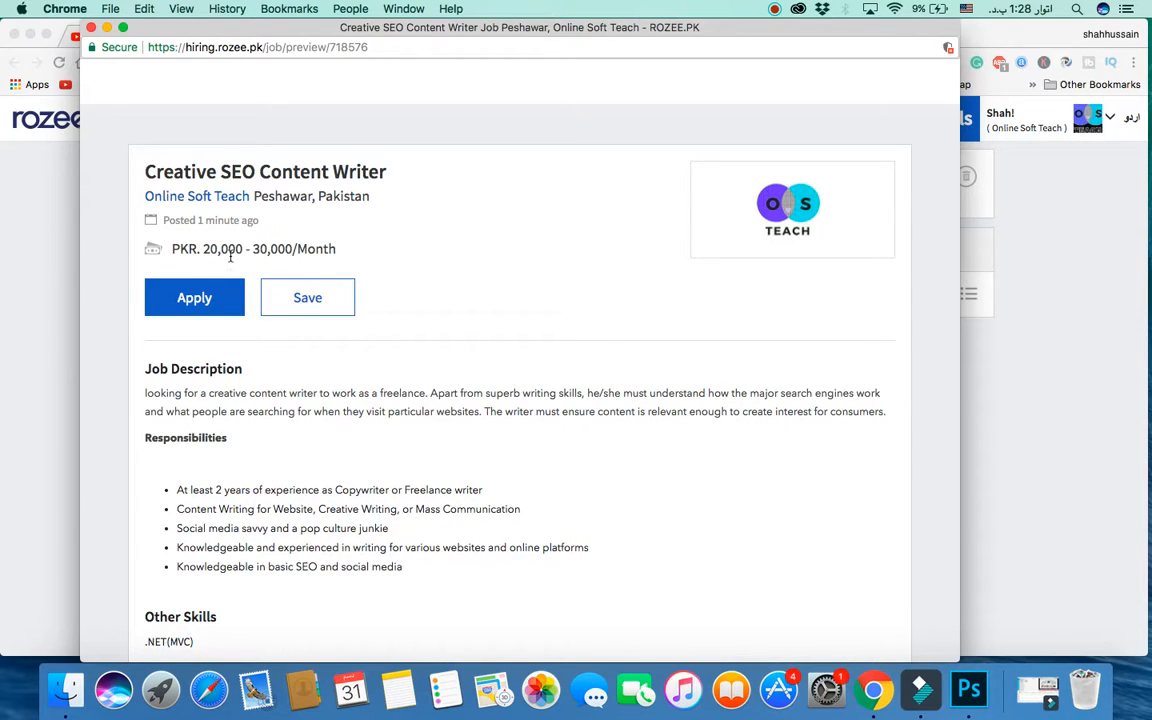
# Step: Read through the job description and Responsibilities in the preview, then close the popup
pyautogui.scroll(-4, 303, 445)
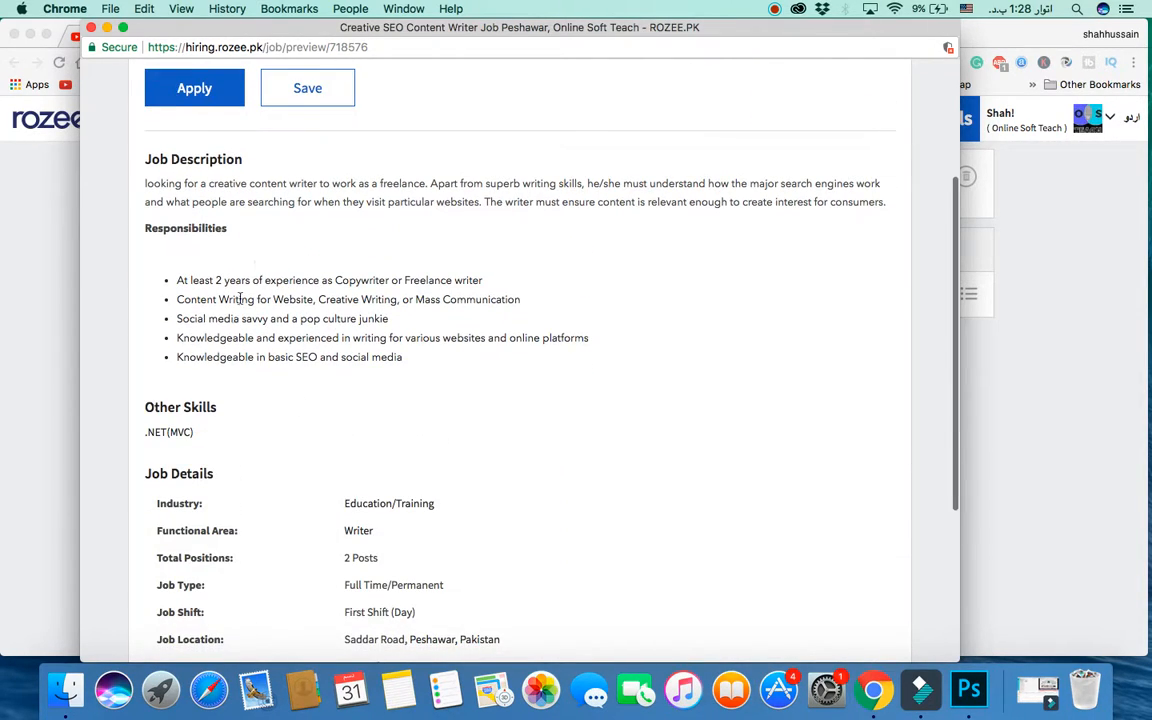
pyautogui.scroll(-3, 225, 480)
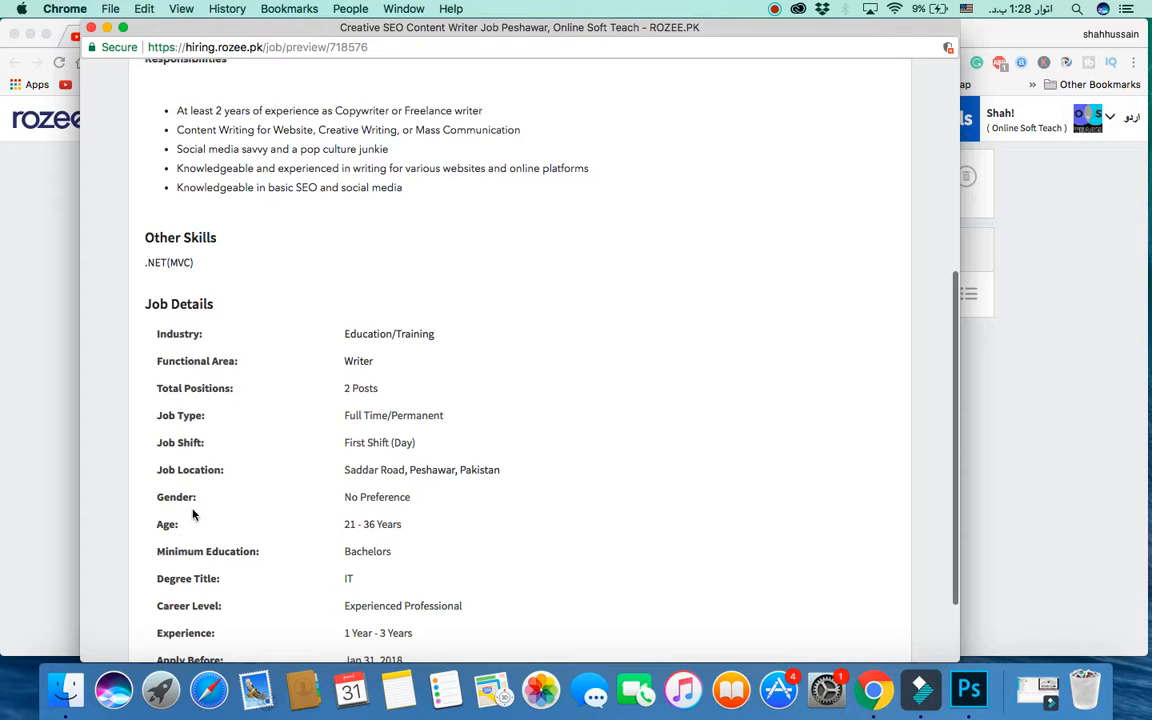
pyautogui.scroll(-2, 250, 560)
pyautogui.scroll(10, 347, 643)
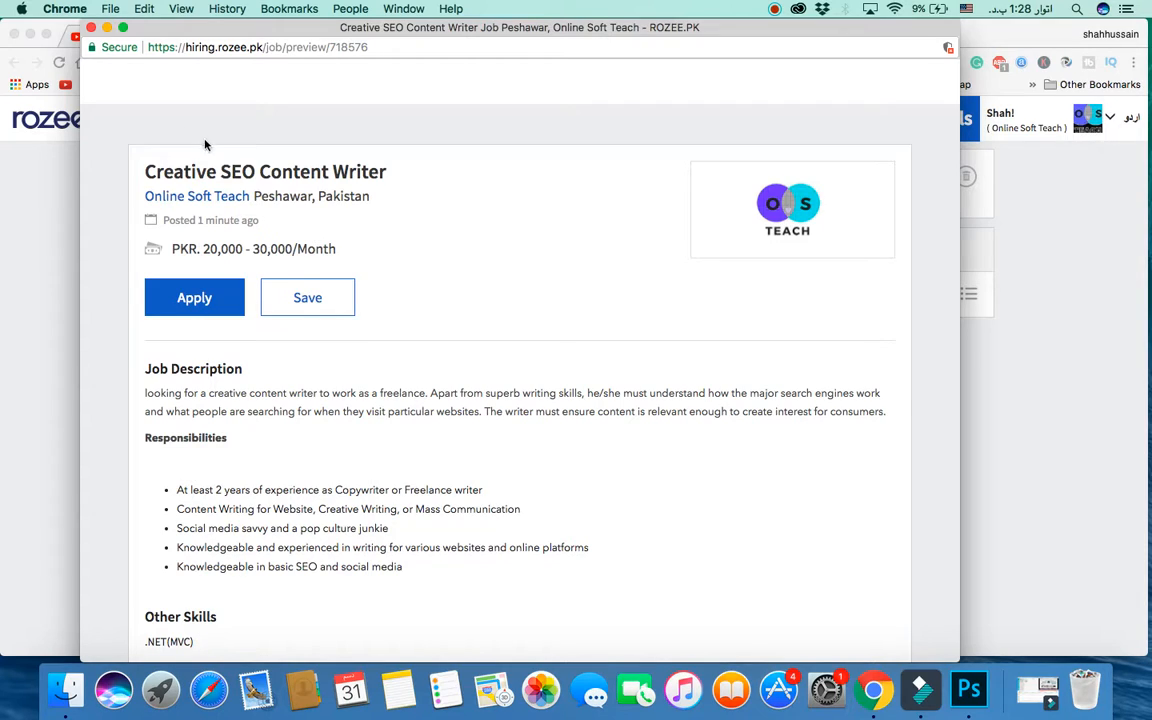
pyautogui.click(91, 28)
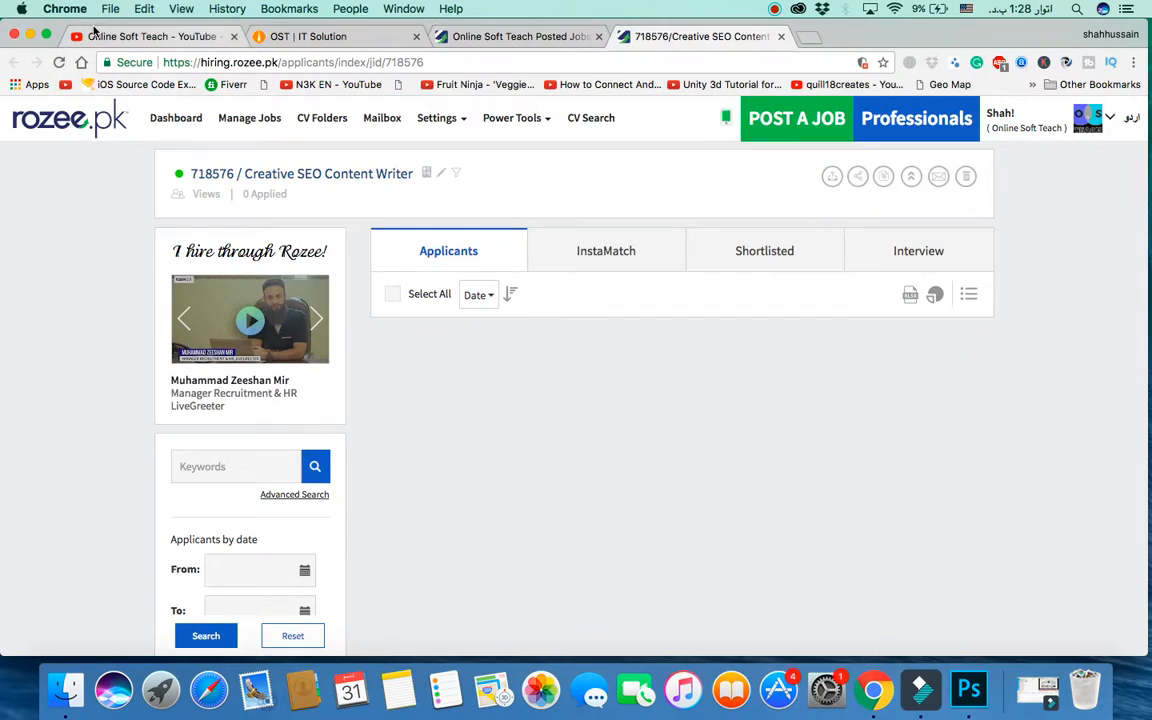
# Step: Leave the Rozee.pk job pages and switch to the OST | IT Solution blog
pyautogui.click(502, 32)
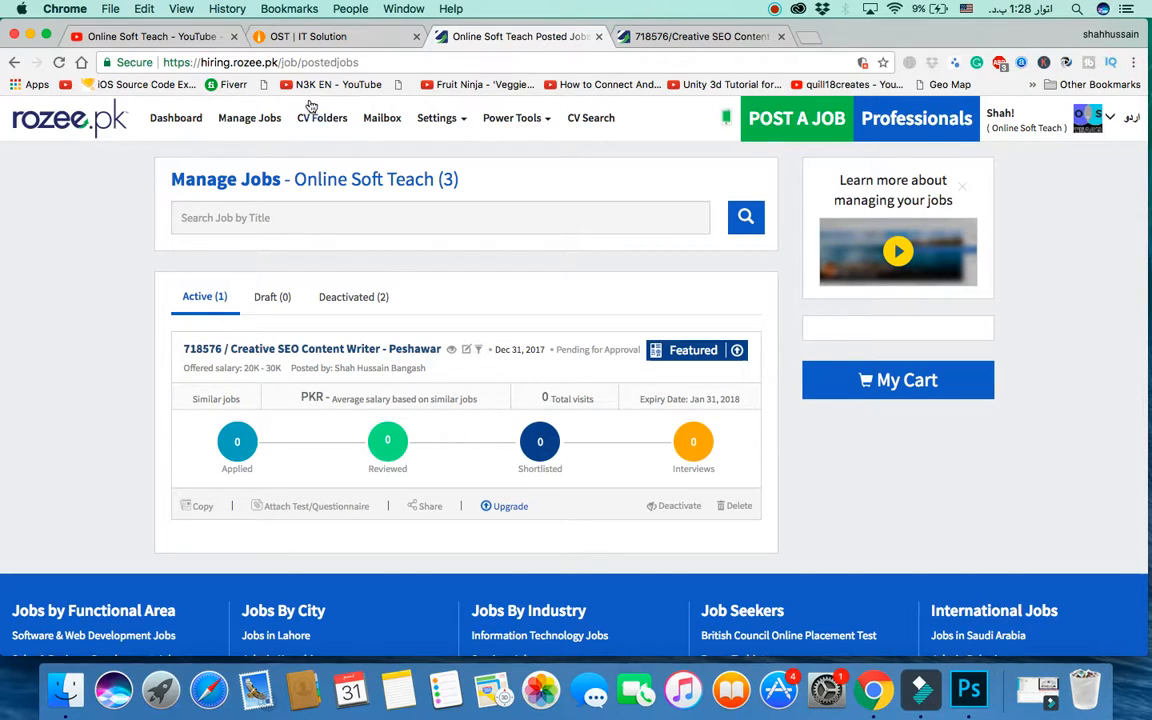
pyautogui.click(313, 44)
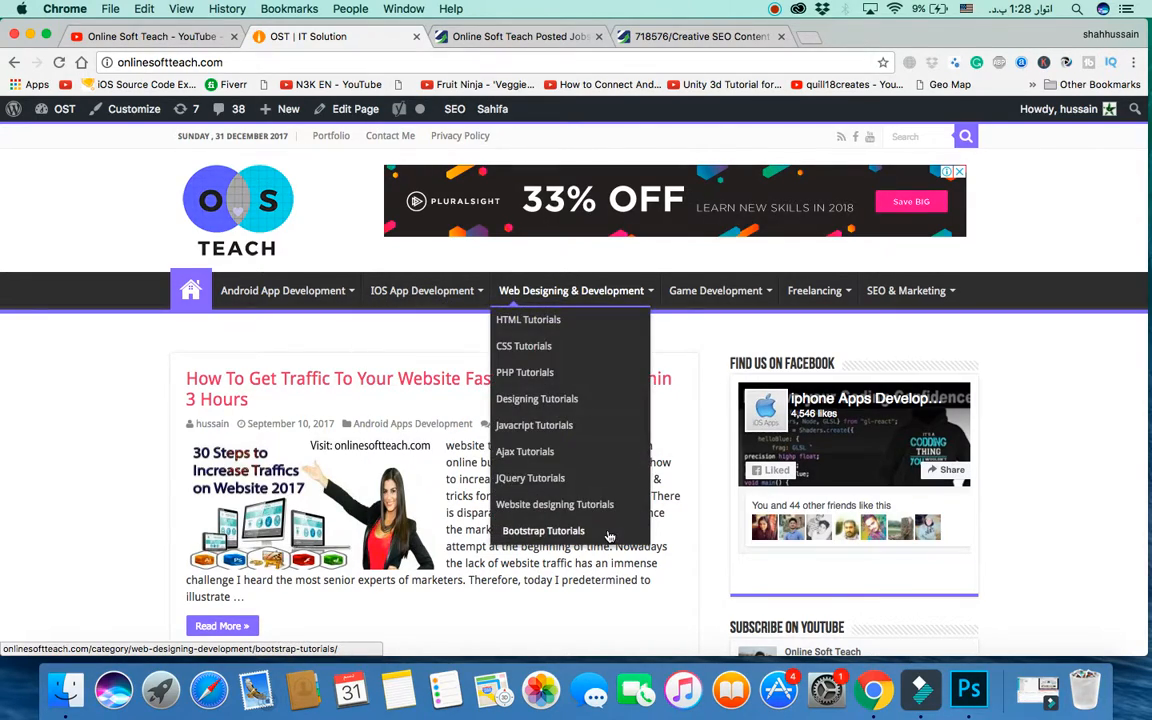
# Step: Scroll the onlinesoftteach.com blog homepage, then switch to the Online Soft Teach YouTube channel
pyautogui.scroll(-4, 655, 560)
pyautogui.scroll(-20, 655, 560)
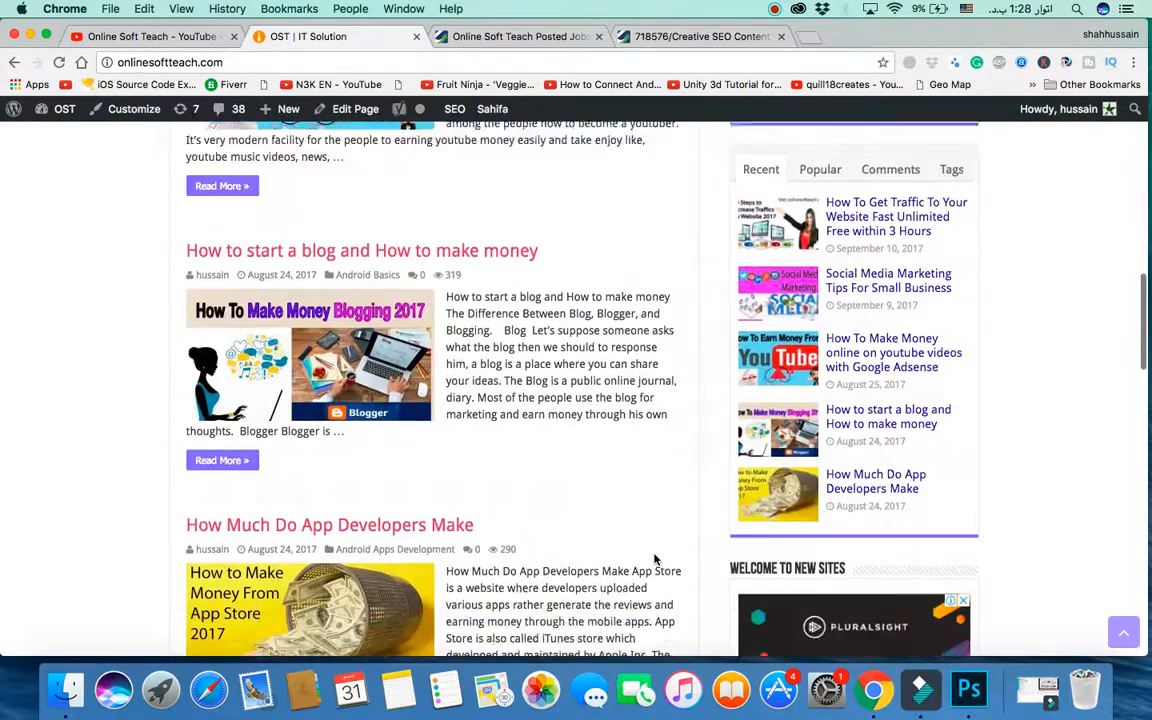
pyautogui.scroll(-10, 655, 560)
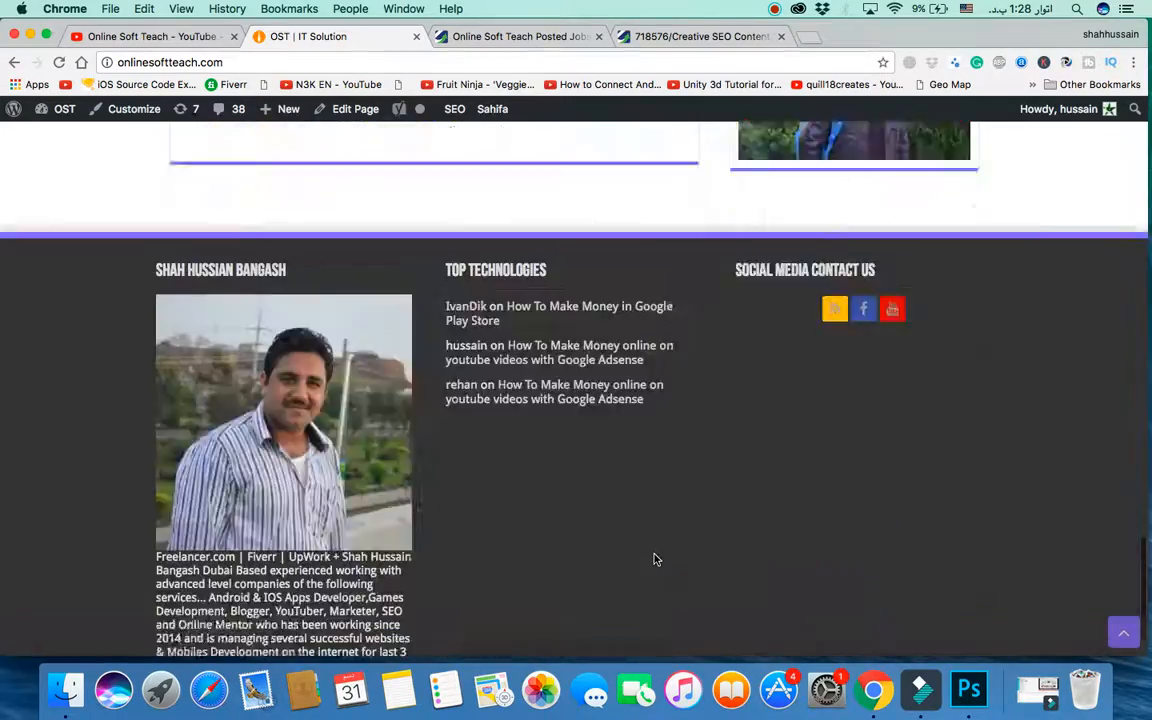
pyautogui.scroll(20, 655, 560)
pyautogui.click(188, 36)
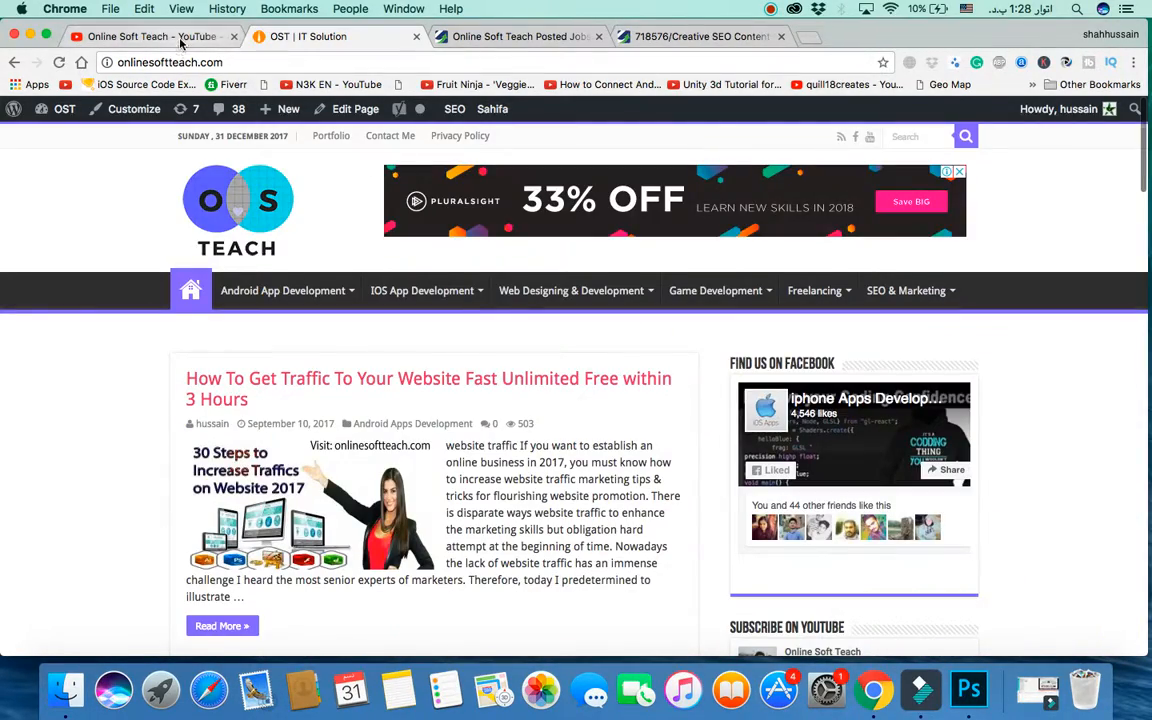